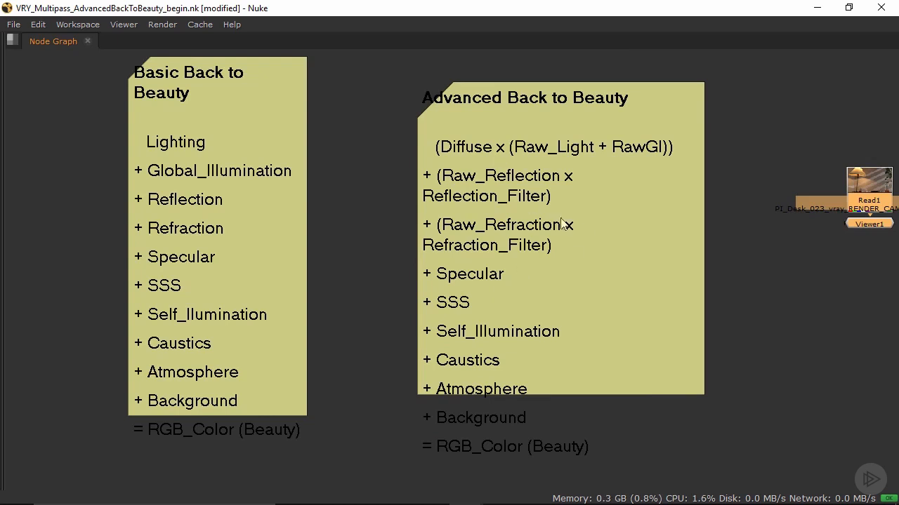
mouse_move(566, 244)
left_mouse_down()
mouse_move(557, 227)
mouse_move(574, 240)
left_mouse_up()
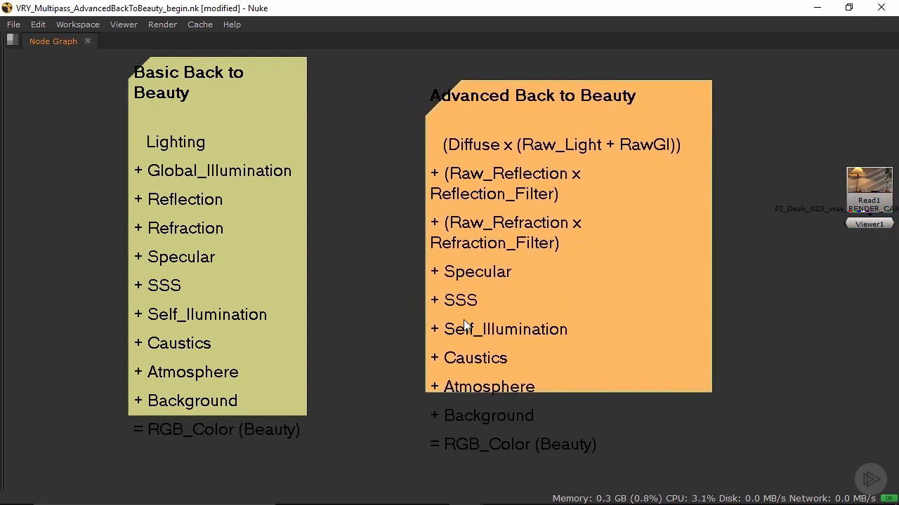
middle_click_drag(515, 311, 508, 274)
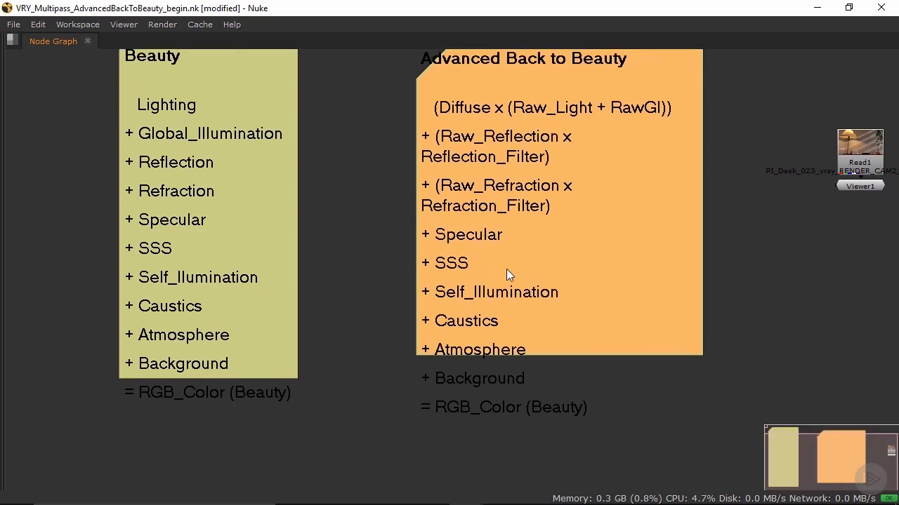
left_click_drag(92, 203, 676, 438)
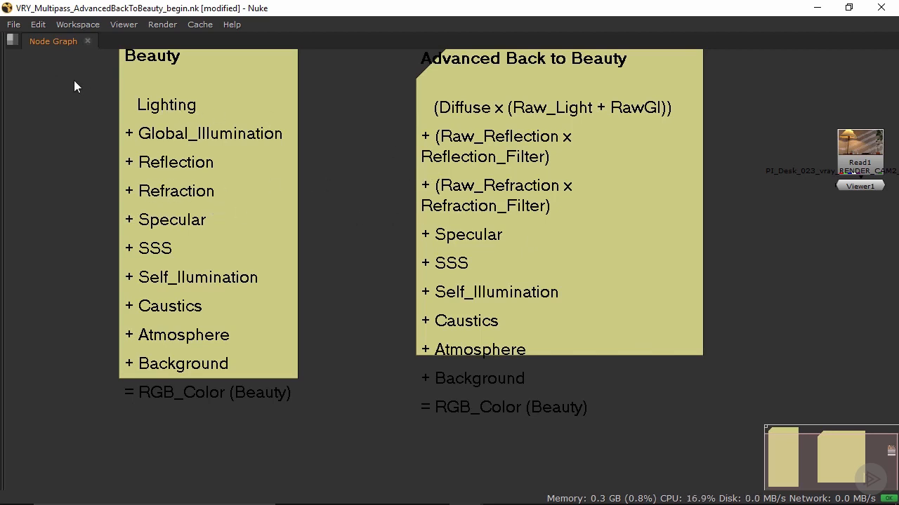
left_click_drag(74, 82, 743, 233)
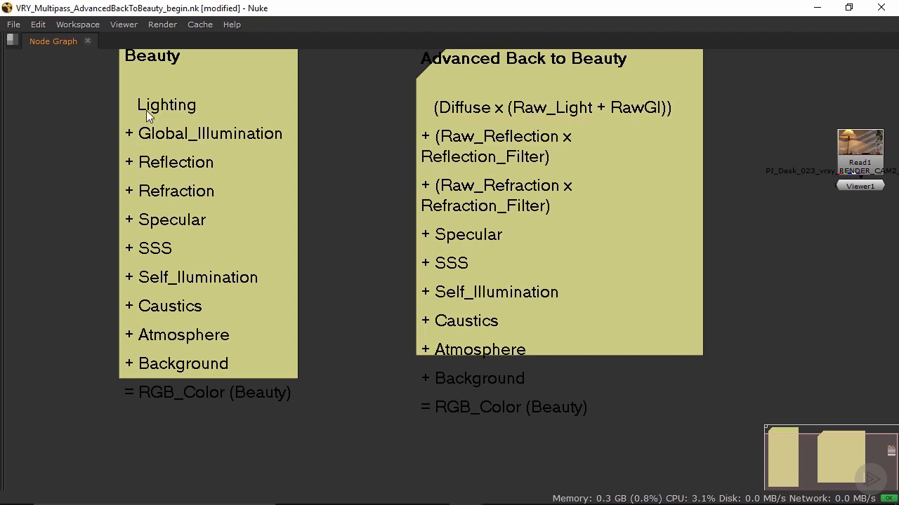
middle_click_drag(280, 131, 283, 161)
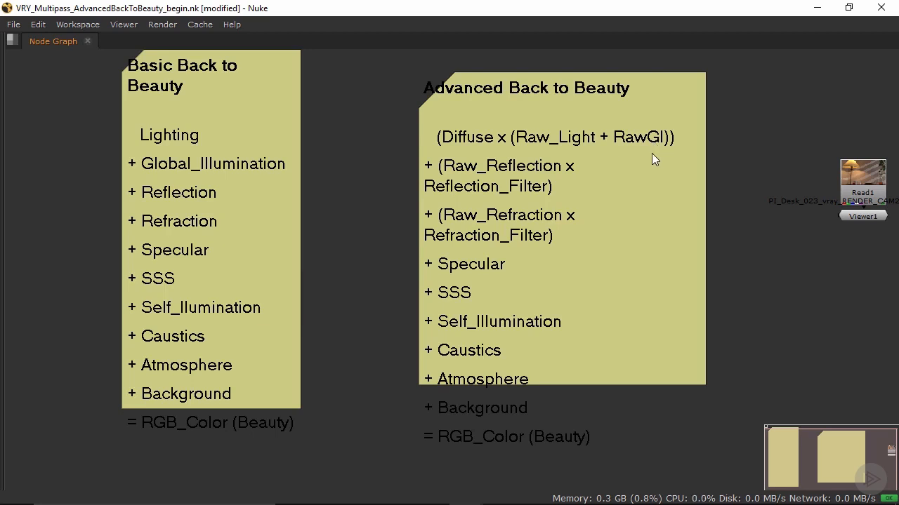
Step: Replace the first formula line of the Advanced Back to Beauty sticky note with "Diffuse x Raw Lighting"
left_click(577, 140)
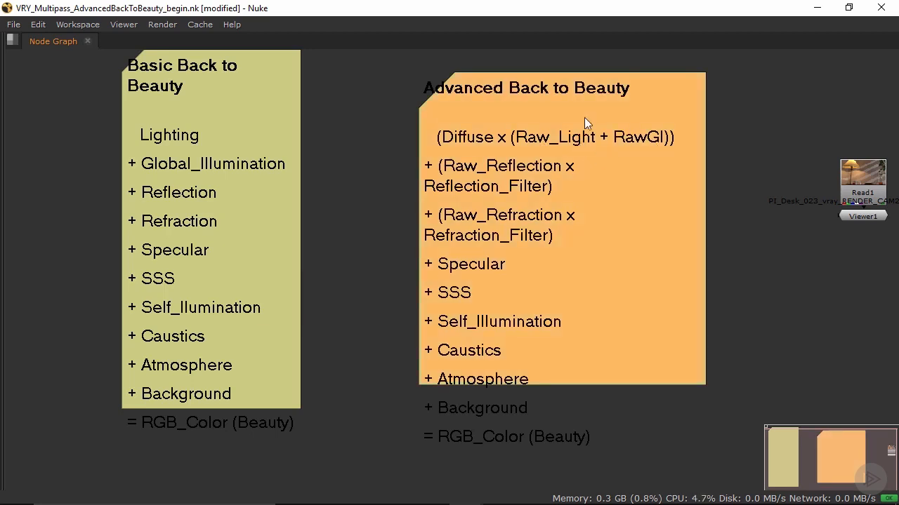
key("space")
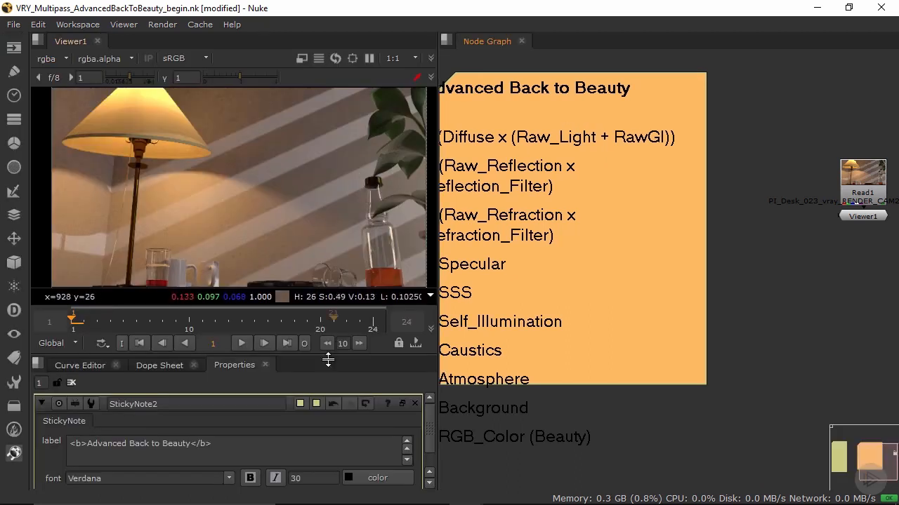
left_click(402, 404)
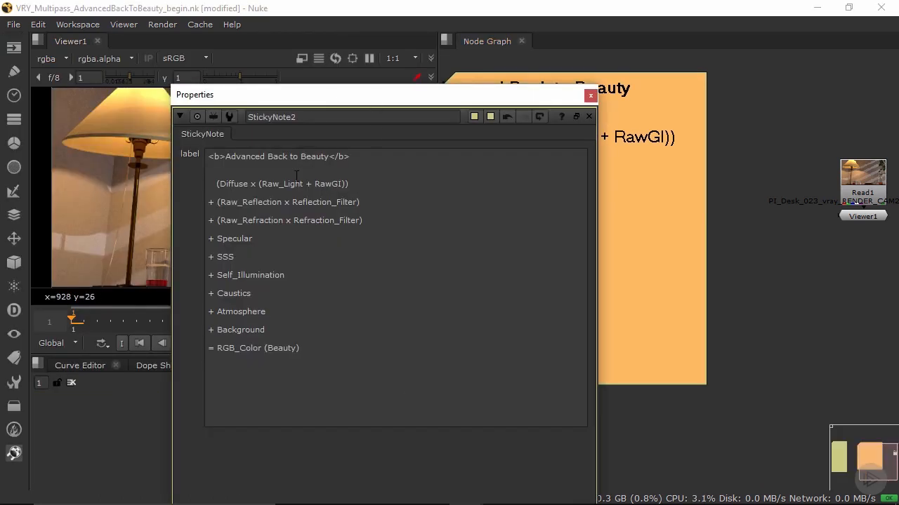
left_click_drag(353, 184, 217, 183)
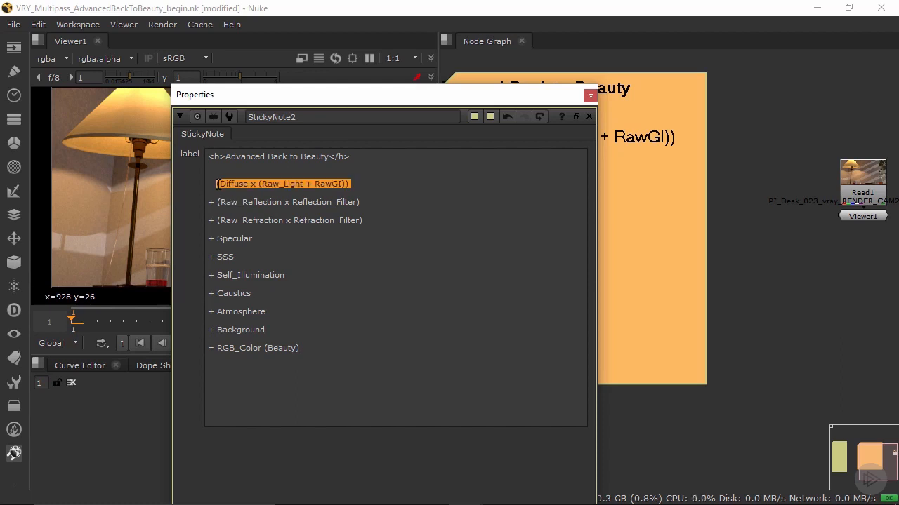
type("Diffuse")
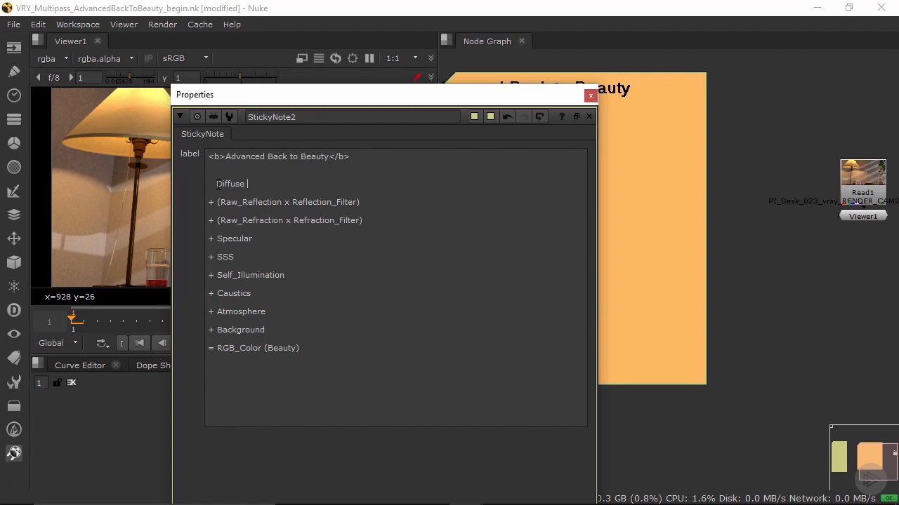
type(" x Raw Lighting")
key("Return")
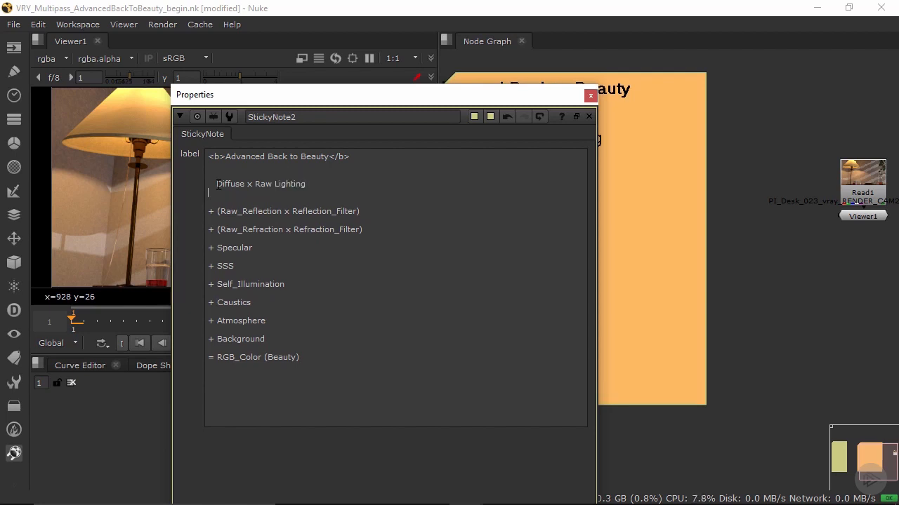
Step: Add the line "+ Diffuse x Raw GI" below it in the sticky note and close the note's properties
type("+ ")
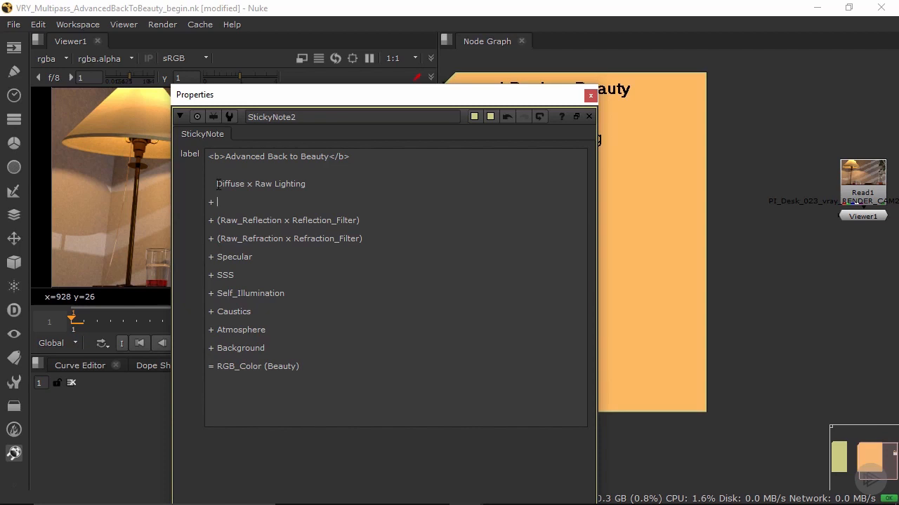
type("Diffuse x Raw GI")
left_click(590, 95)
Step: Move the Viewer node well clear of the Read1 node in the node graph and select Read1
scroll(614, 251, "down", 4)
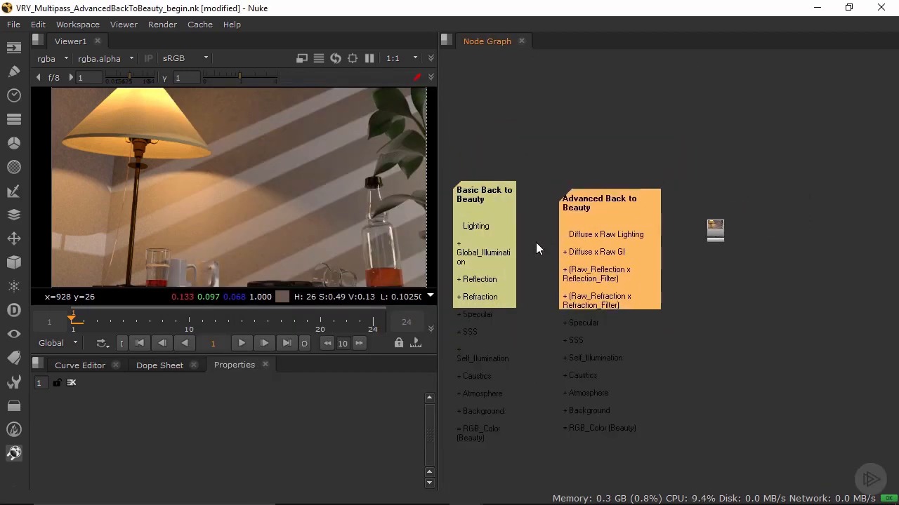
middle_click_drag(537, 249, 655, 250)
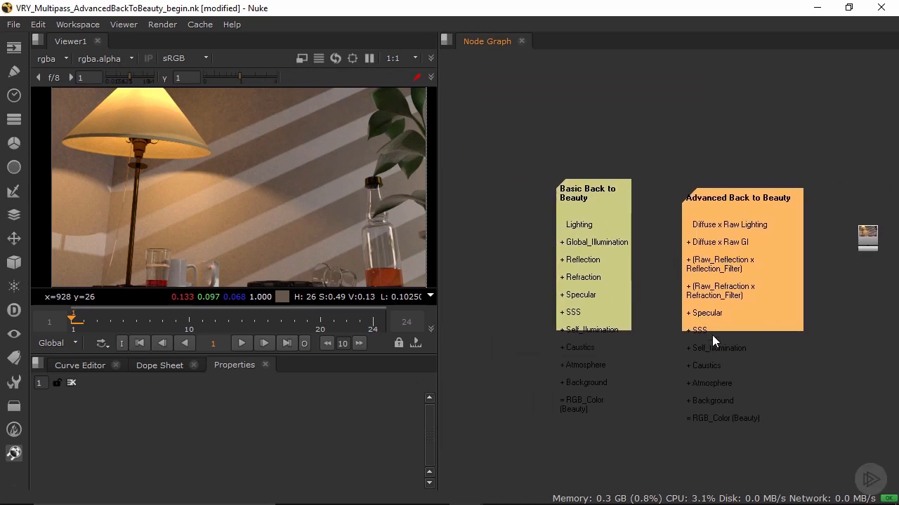
scroll(714, 341, "up", 2)
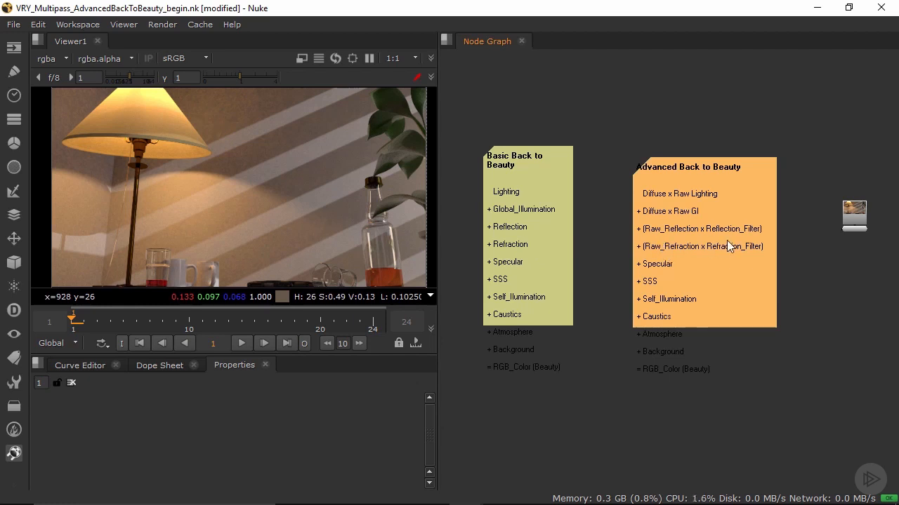
middle_click_drag(753, 227, 335, 159)
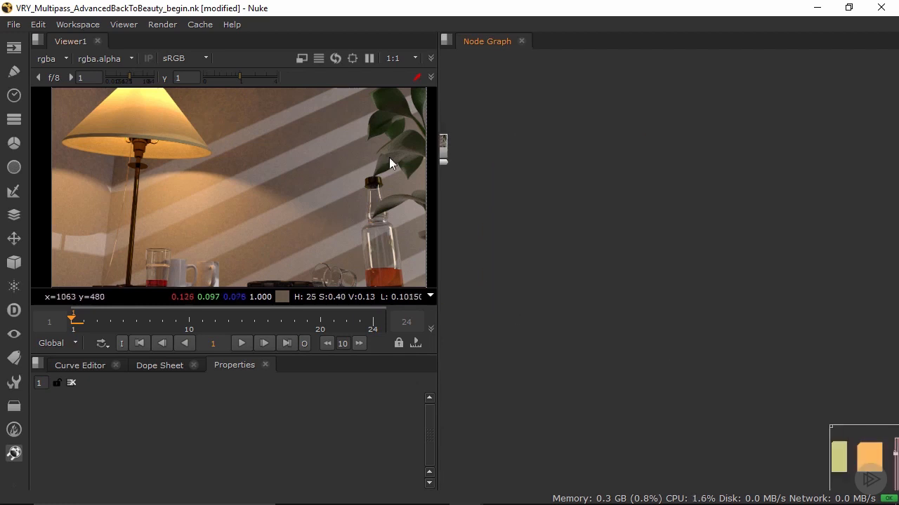
middle_click_drag(612, 183, 838, 195)
scroll(691, 146, "up", 2)
left_click_drag(655, 169, 772, 155)
middle_click_drag(770, 222, 601, 260)
scroll(599, 220, "up", 2)
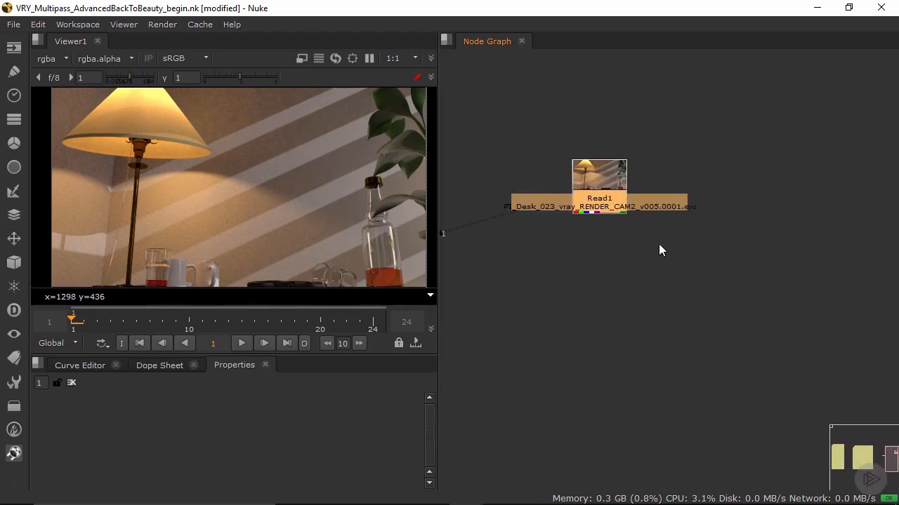
Step: Add a Shuffle node connected to the output of the Read1 node
key("Tab")
type("s")
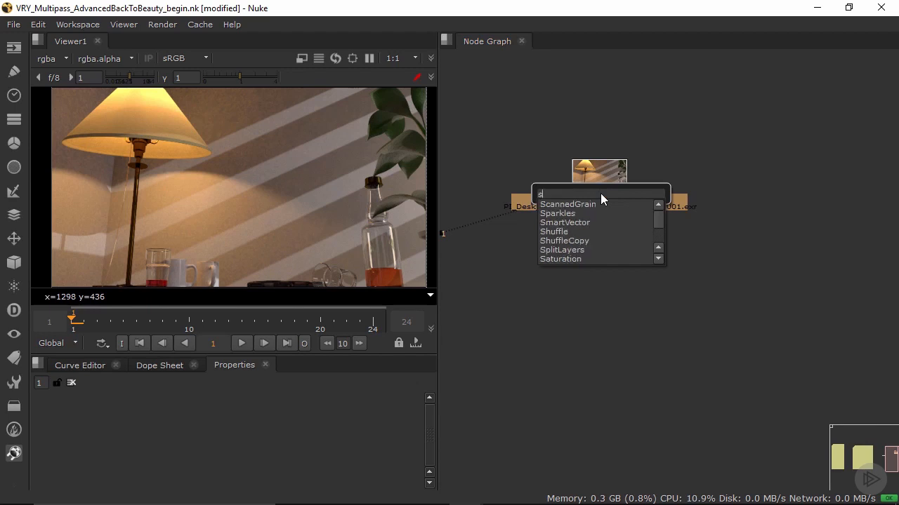
type("huffl")
key("Return")
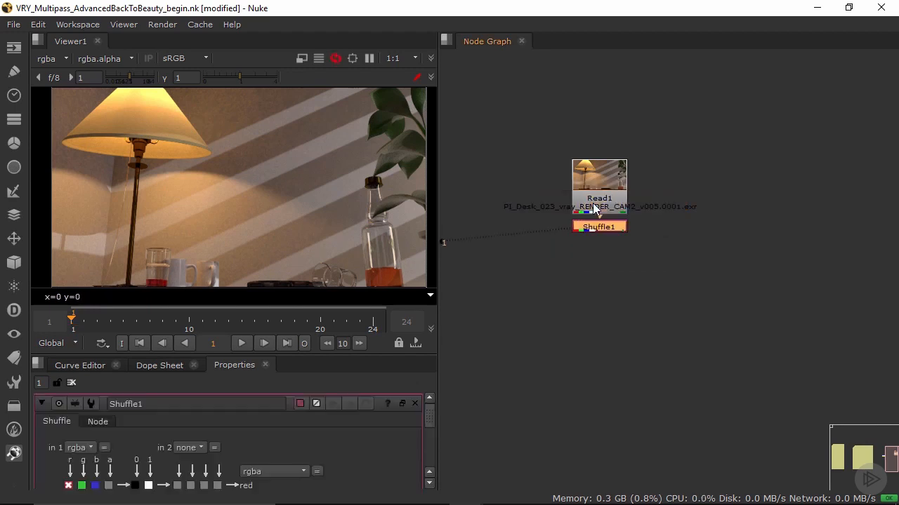
Step: Apply the ShufflePass preset to the Shuffle node, set its first input layer to Diffuse, and close its properties
left_click(401, 403)
left_click_drag(169, 401, 568, 111)
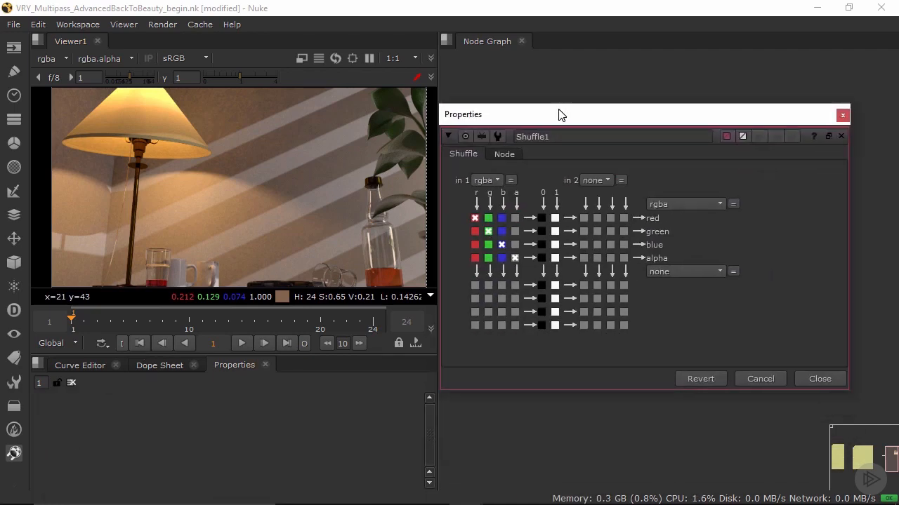
left_click(497, 134)
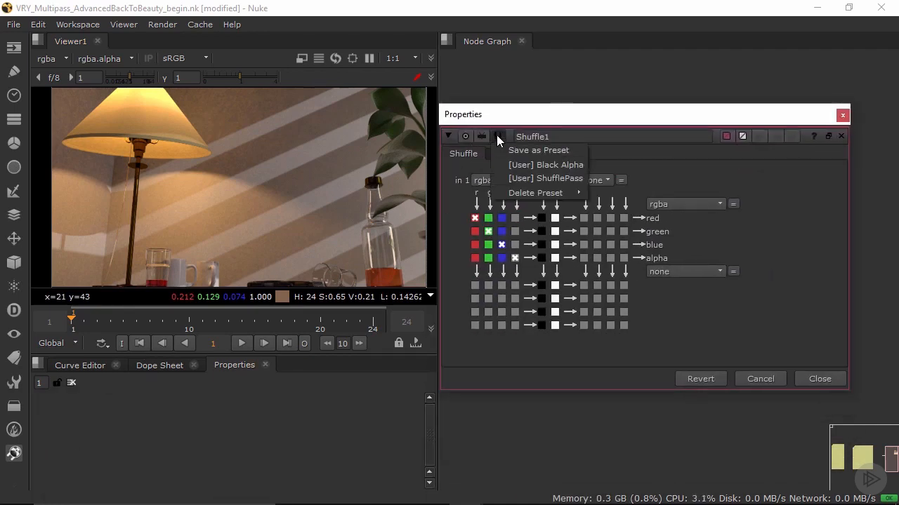
left_click(536, 180)
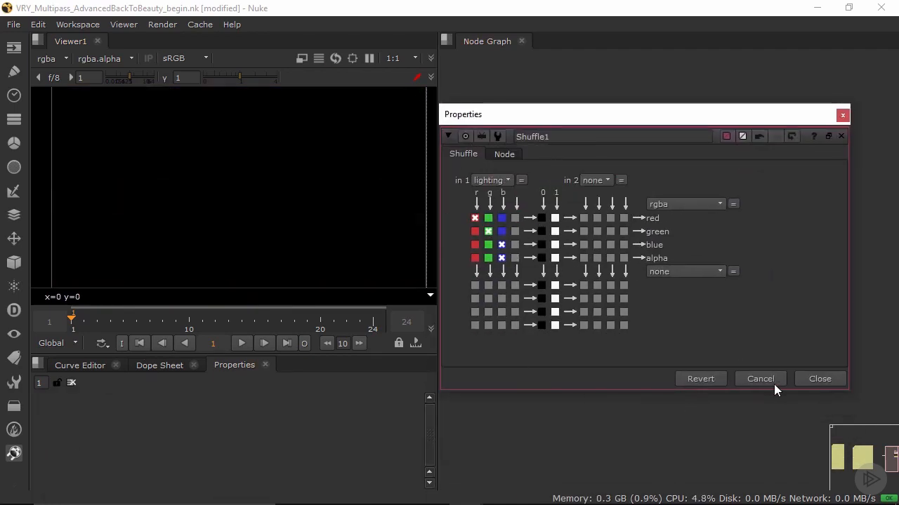
left_click(496, 181)
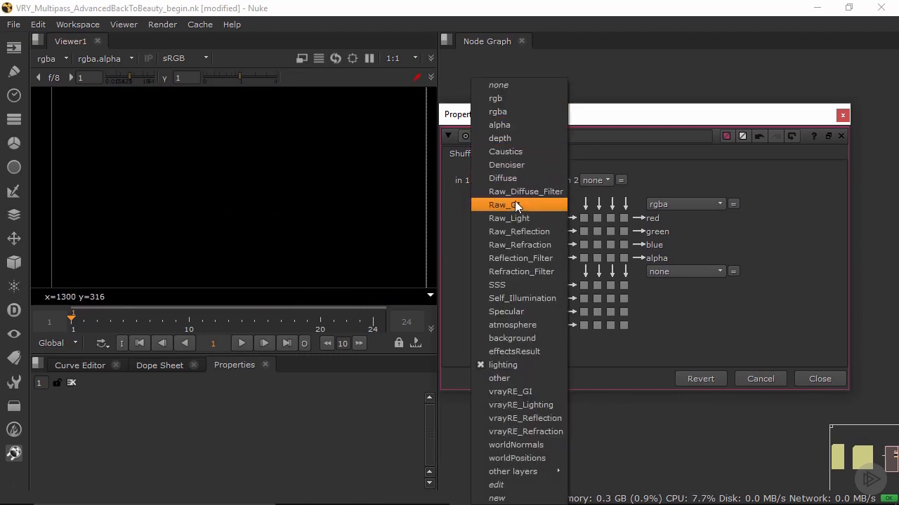
left_click(518, 178)
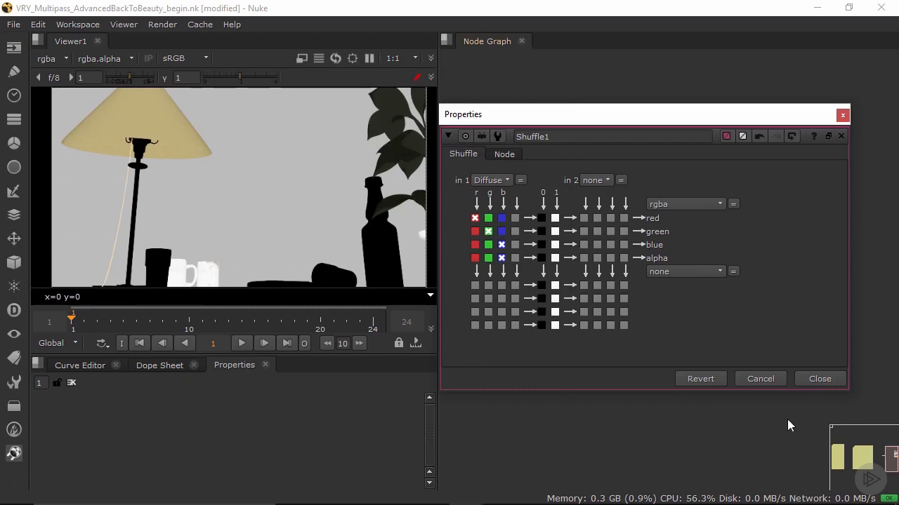
left_click(808, 378)
Step: Examine the Diffuse pass in the viewer, checking the lampshade, wall, mugs, bottle and desk
scroll(337, 176, "down", 4)
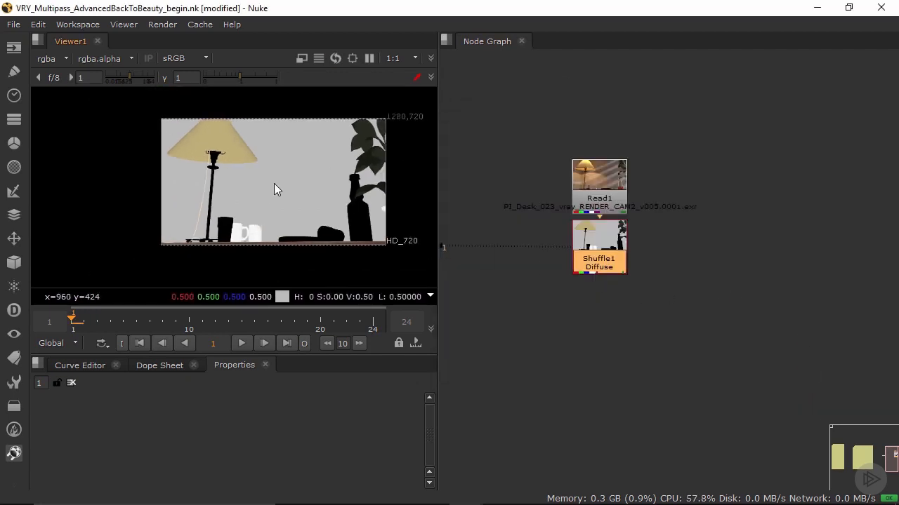
scroll(273, 183, "up", 3)
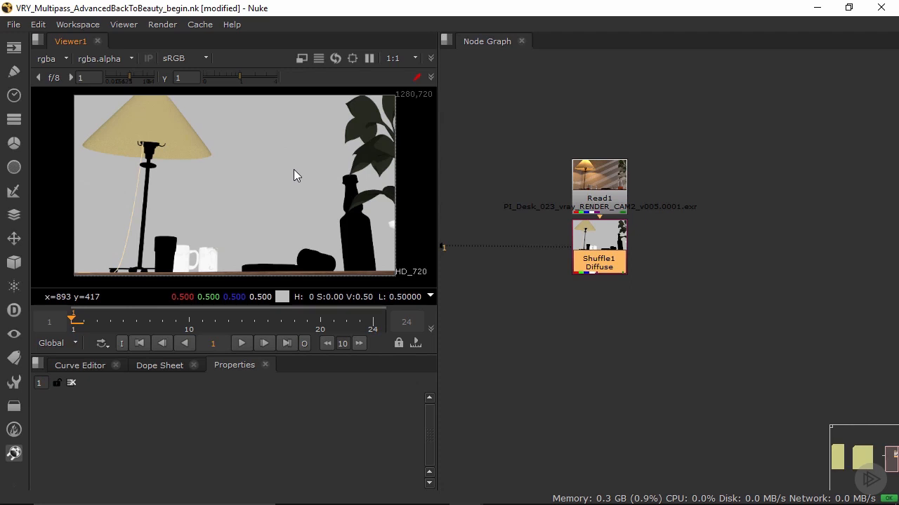
scroll(181, 139, "up", 1)
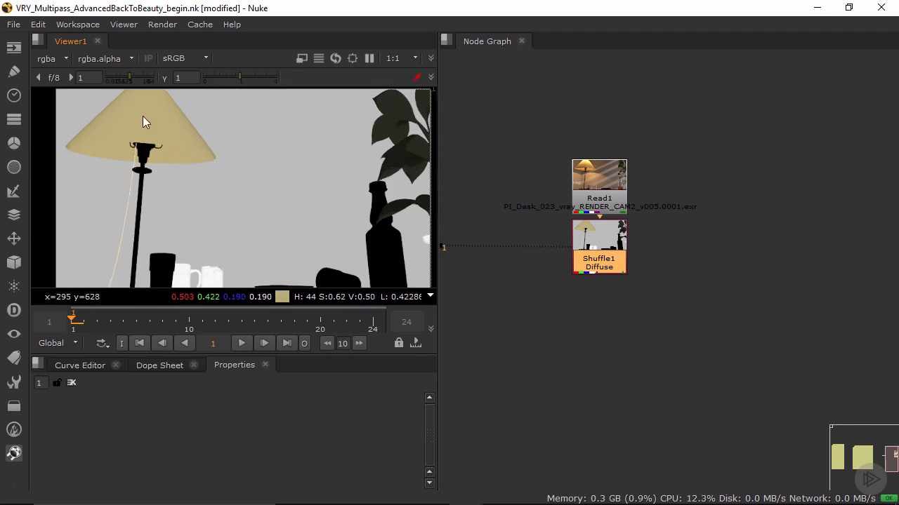
scroll(287, 202, "down", 1)
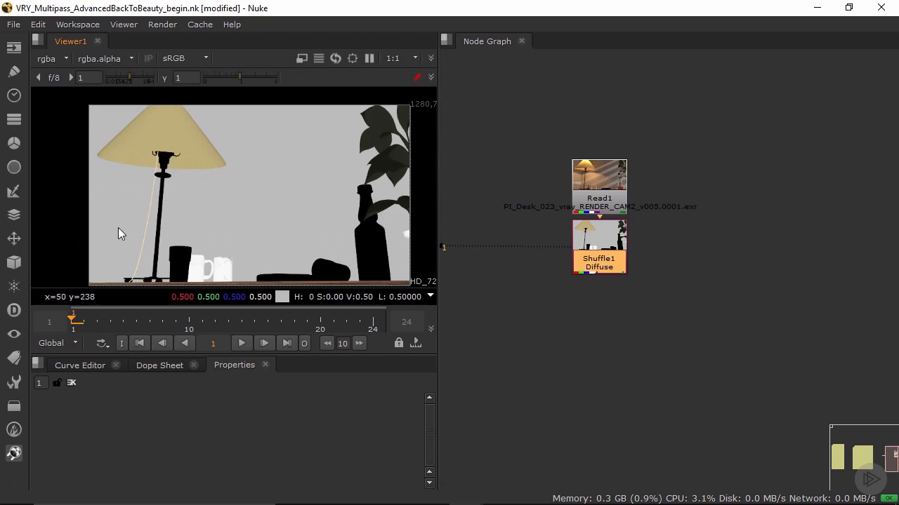
scroll(330, 261, "up", 3)
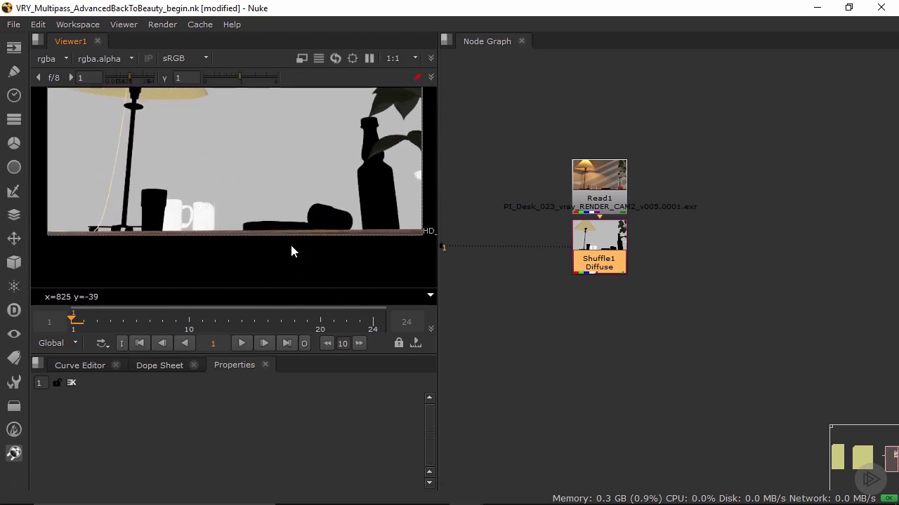
middle_click_drag(261, 178, 272, 215)
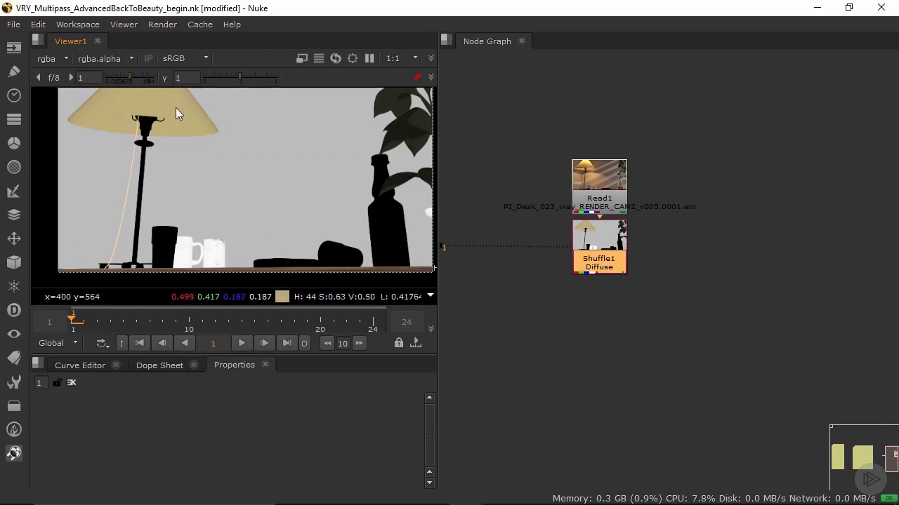
middle_click_drag(175, 108, 154, 145)
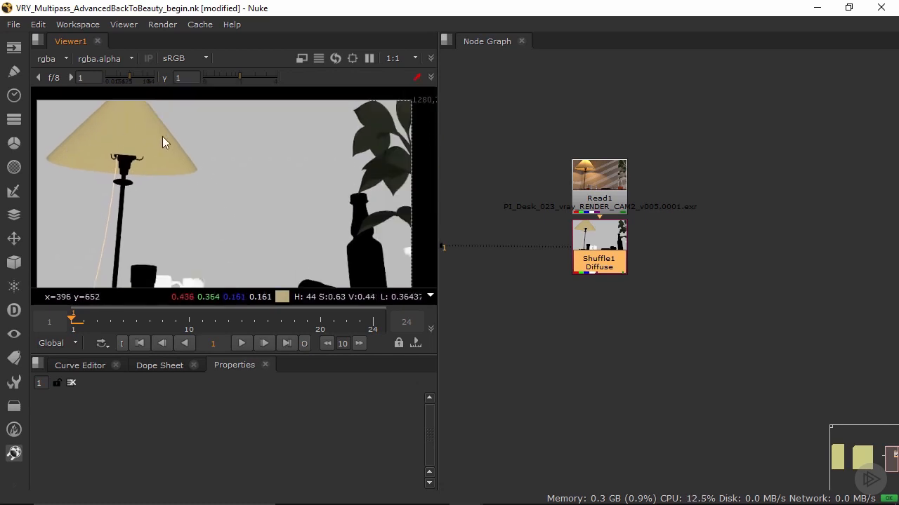
middle_click_drag(296, 217, 293, 172)
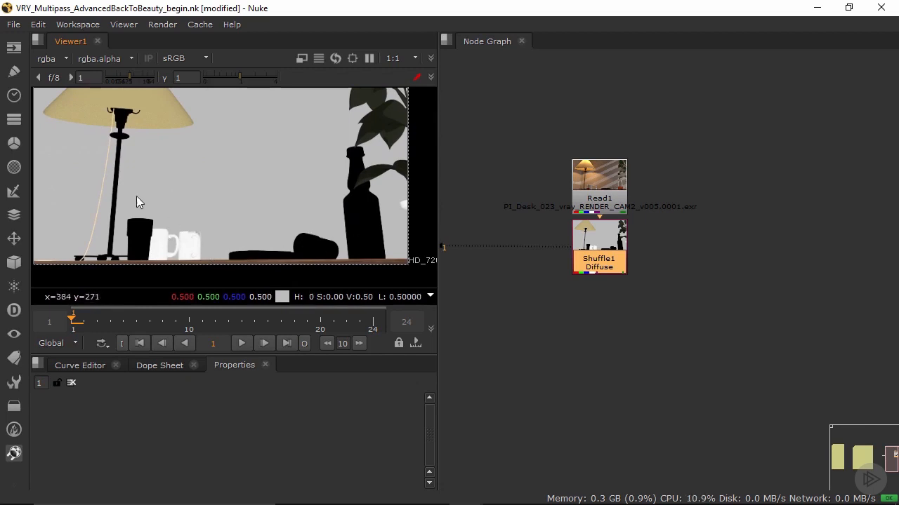
middle_click_drag(198, 151, 239, 151)
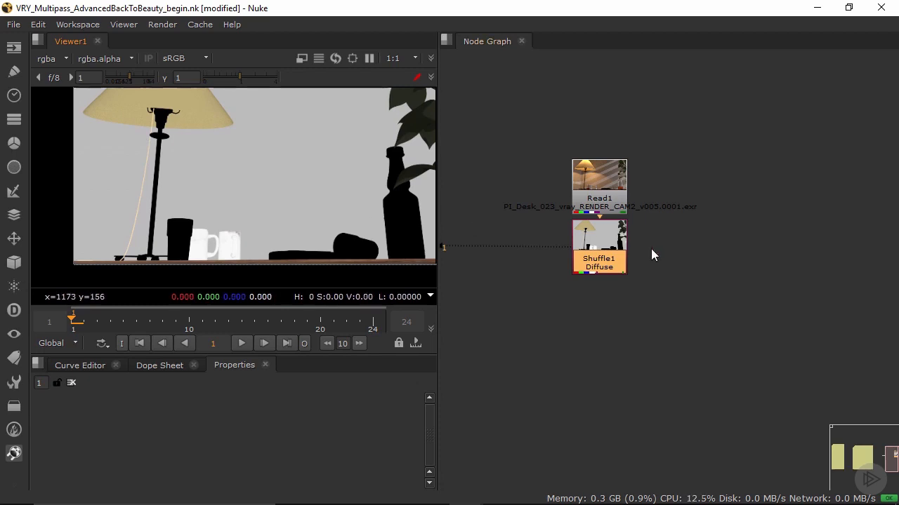
Step: Duplicate the Diffuse Shuffle node, connect the copy's input to Read1, and place it beside the original
middle_click_drag(655, 316, 575, 348)
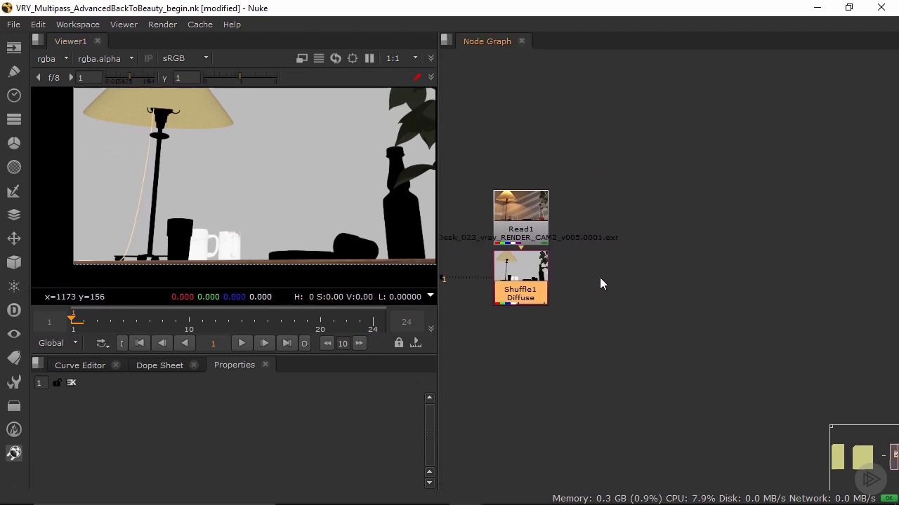
left_click(629, 280)
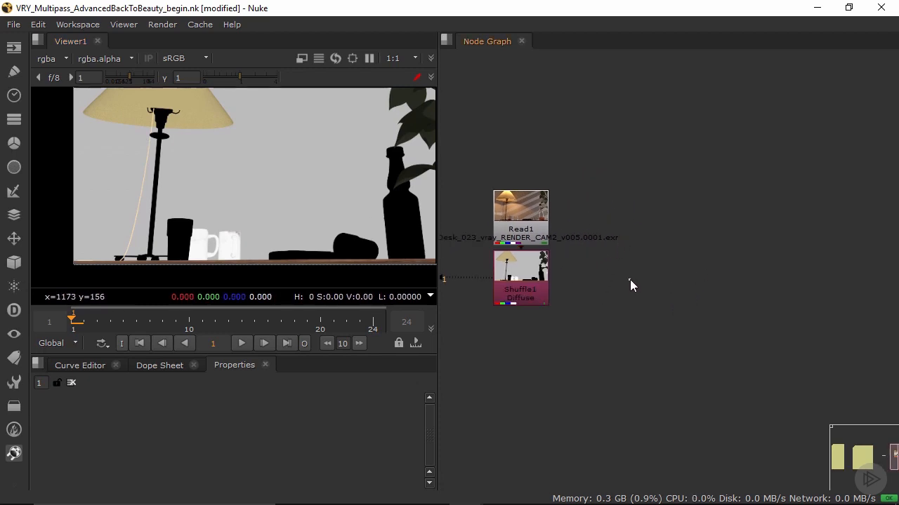
left_click(523, 292)
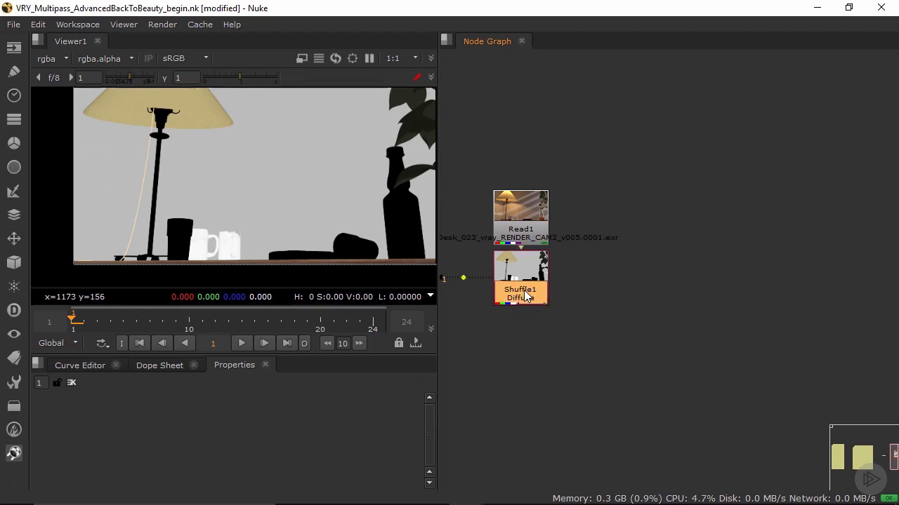
left_click(601, 297)
key("ctrl+v")
left_click_drag(589, 316, 613, 304)
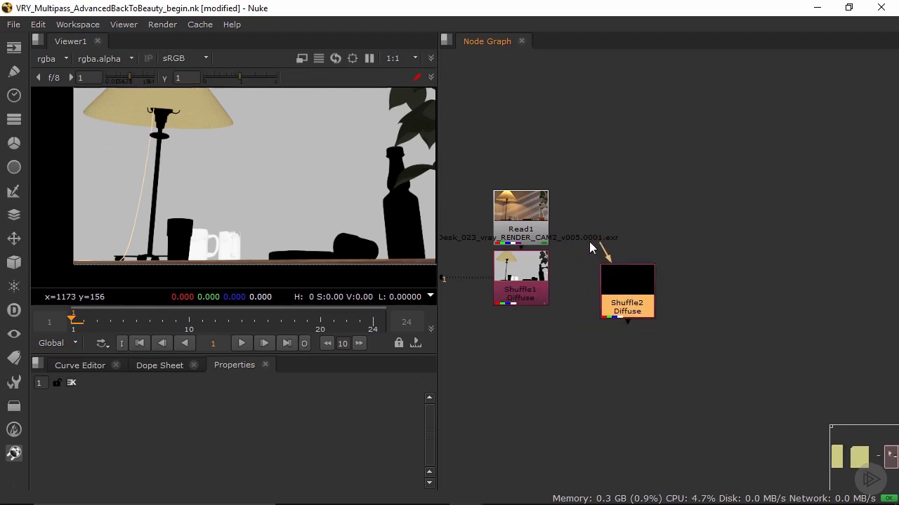
left_click_drag(604, 243, 517, 208)
left_click_drag(638, 297, 617, 279)
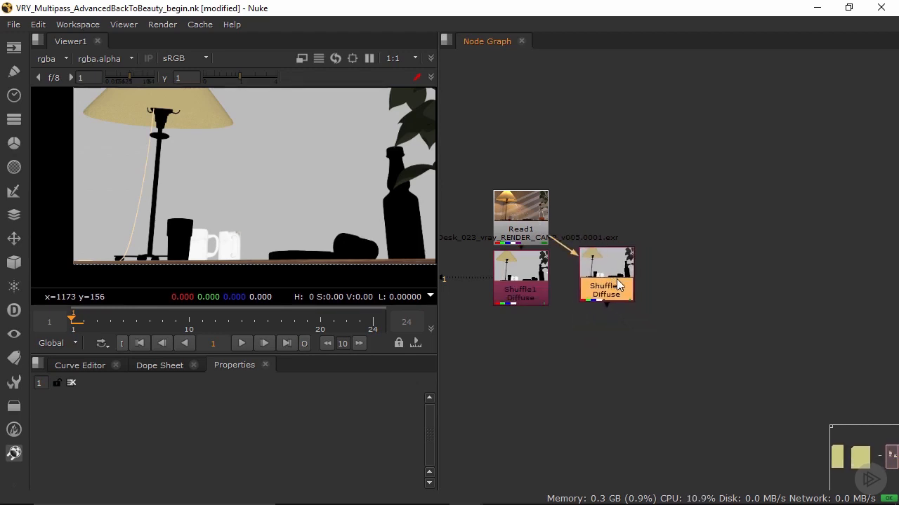
Step: Set the copied Shuffle's first input layer to Raw_Light, close its properties, and move the node farther from the Diffuse Shuffle
double_click(618, 279)
left_click(402, 404)
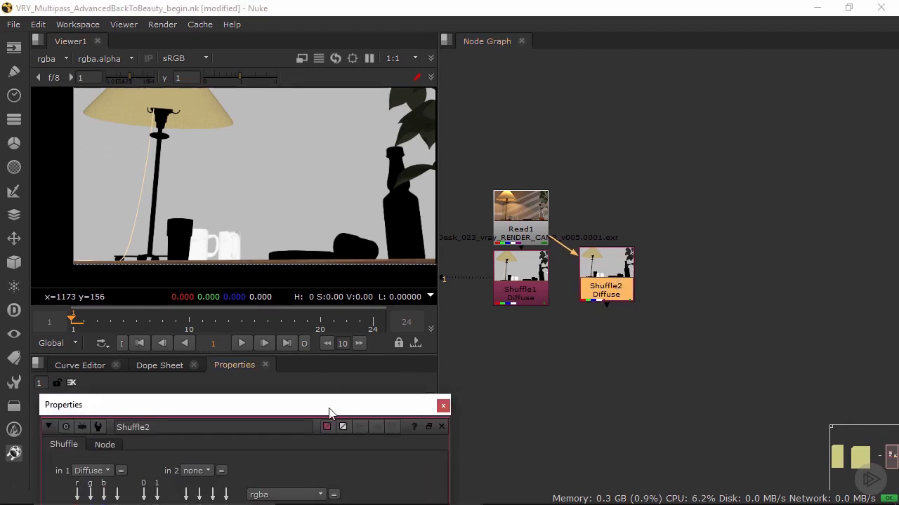
left_click_drag(317, 405, 594, 162)
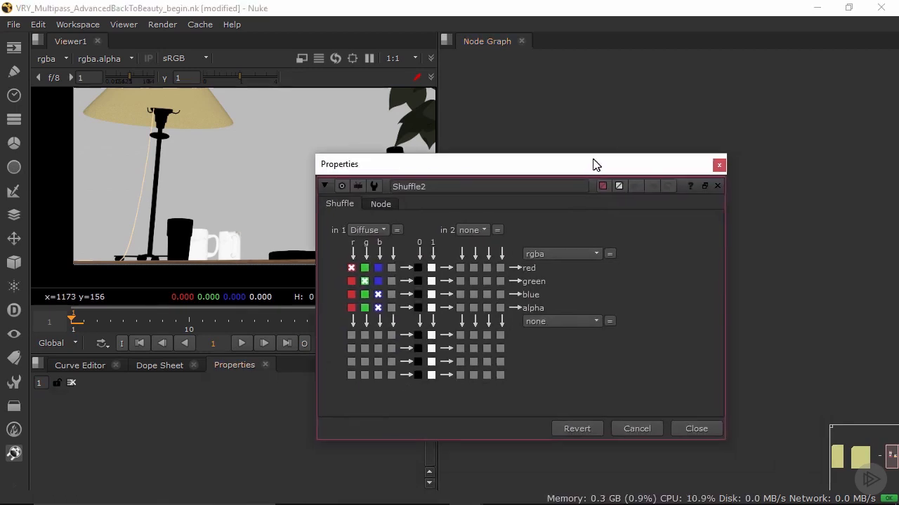
left_click(382, 228)
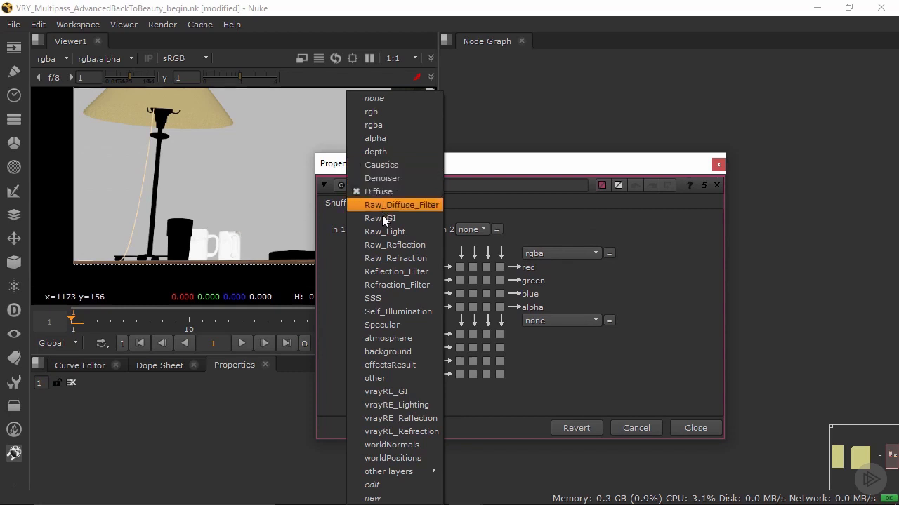
left_click(388, 232)
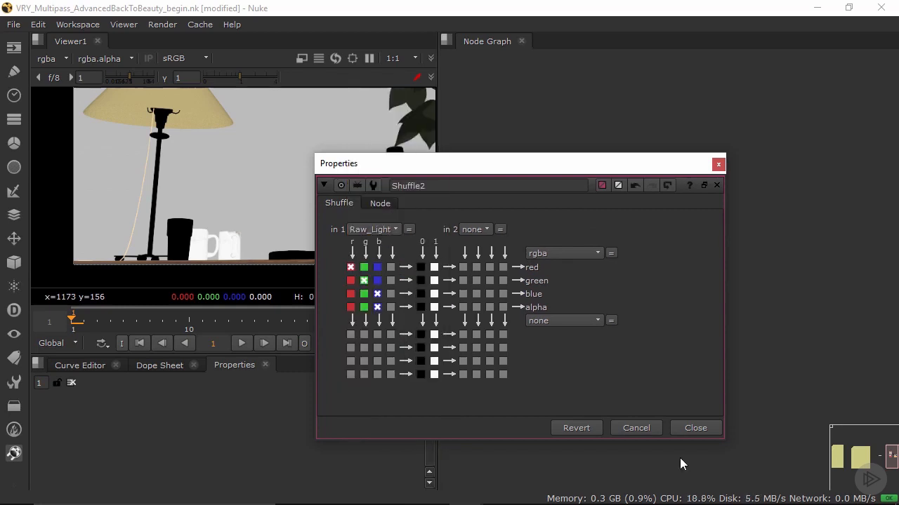
left_click(695, 428)
left_click_drag(624, 295, 668, 300)
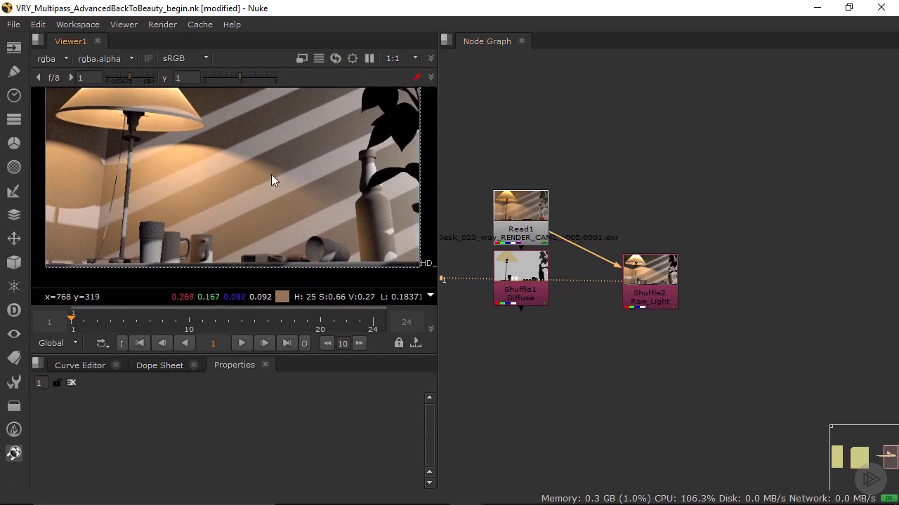
Step: Examine the Raw_Light pass in the viewer, checking the lamp, wall, mugs and bottle up close
scroll(168, 229, "up", 3)
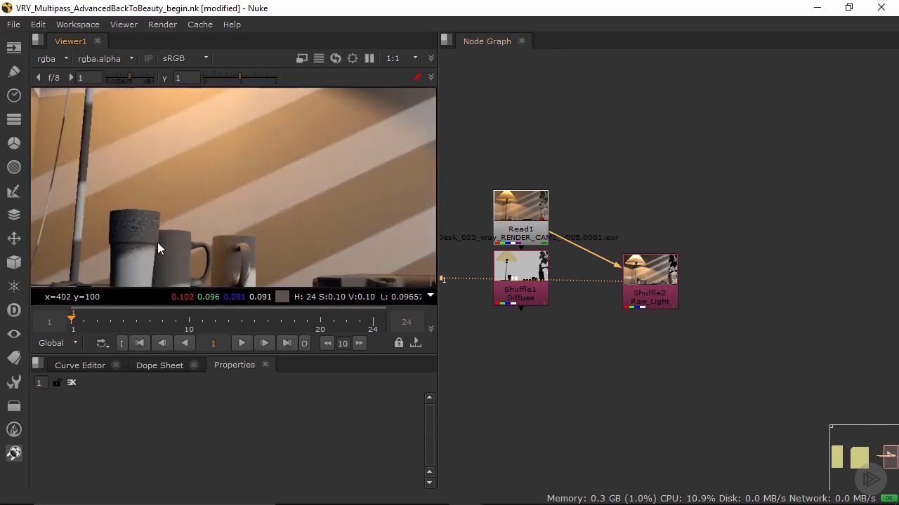
scroll(120, 141, "down", 2)
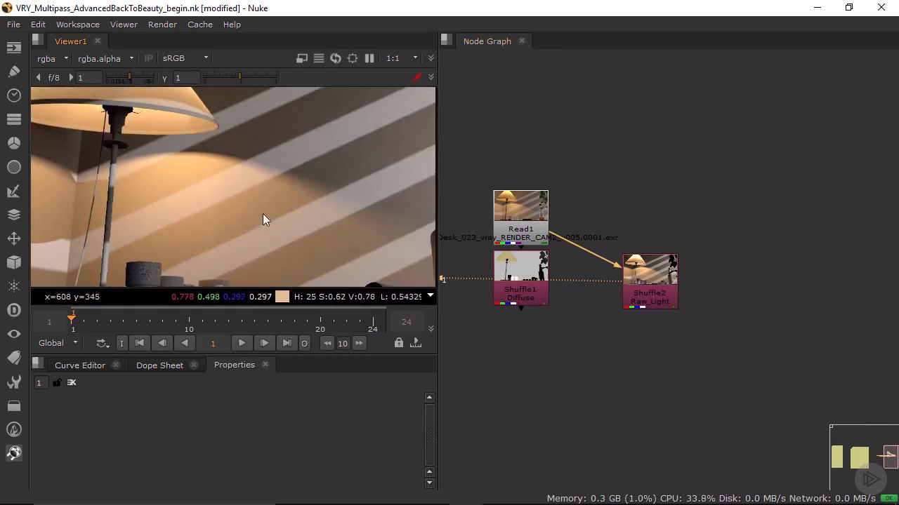
scroll(263, 214, "up", 2)
middle_click_drag(350, 173, 291, 182)
middle_click_drag(164, 200, 252, 200)
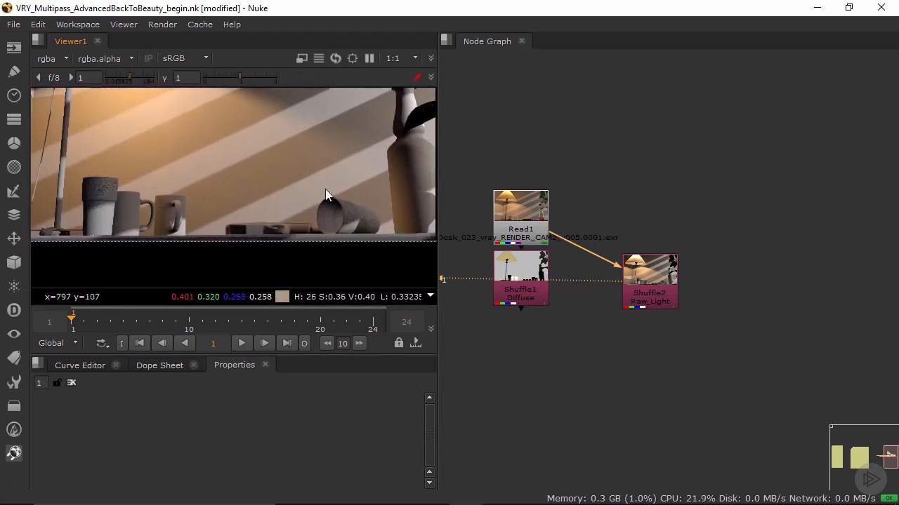
middle_click_drag(292, 184, 259, 223)
scroll(281, 208, "down", 2)
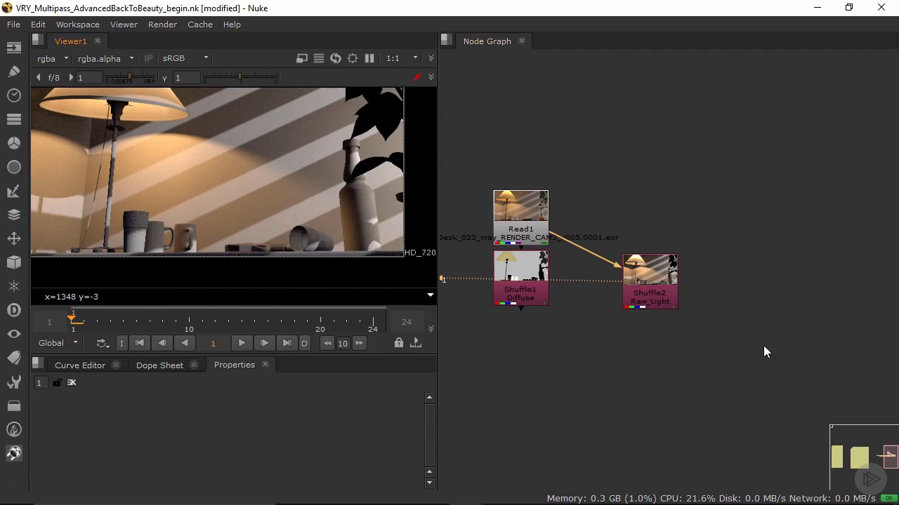
Step: Space out the Diffuse and Raw_Light Shuffle nodes in a row away from Read1
left_click_drag(642, 274, 770, 268)
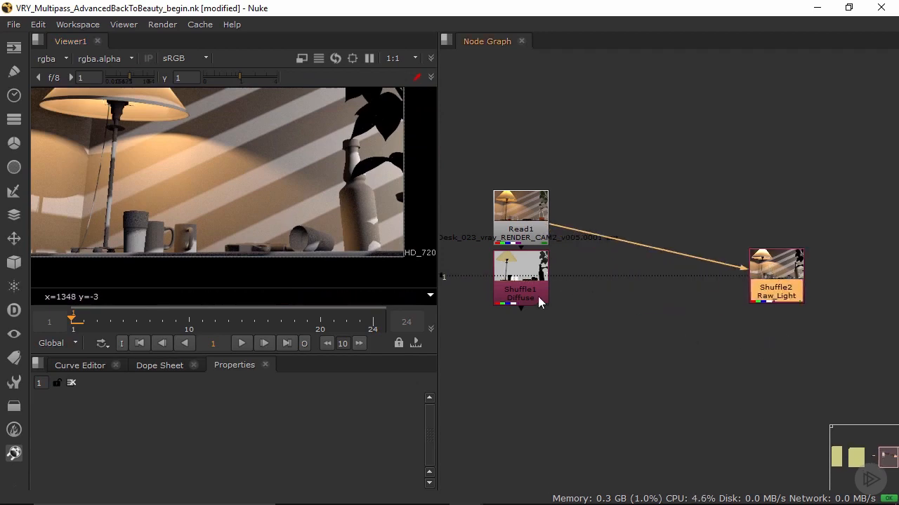
left_click_drag(542, 302, 630, 283)
middle_click_drag(733, 344, 590, 328)
Step: Add a Multiply merge below the Shuffles with Raw_Light as input A and Diffuse as input B, and inspect the multiplied image
left_click_drag(619, 272, 615, 272)
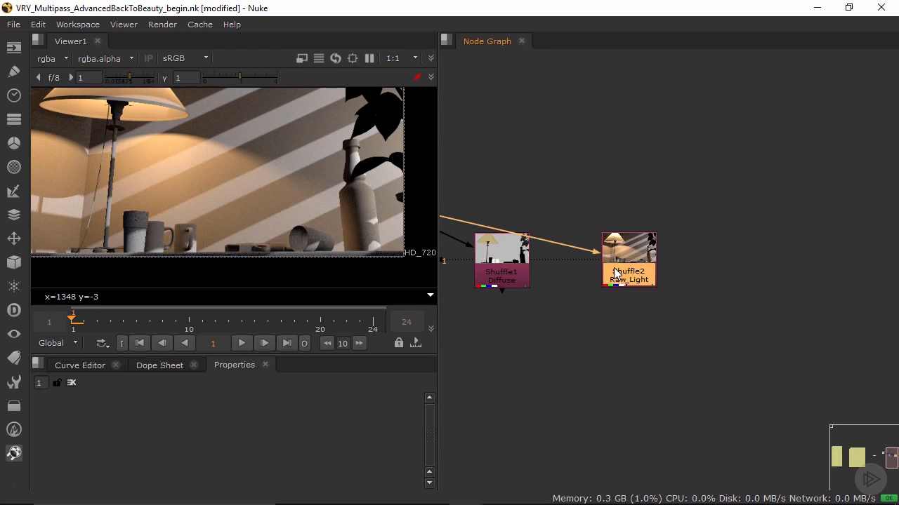
key("Tab")
type("mul")
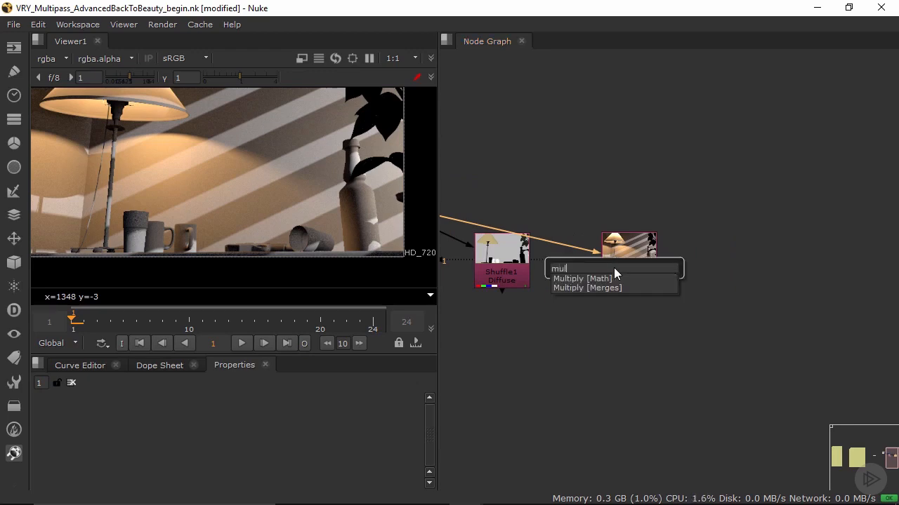
left_click(581, 290)
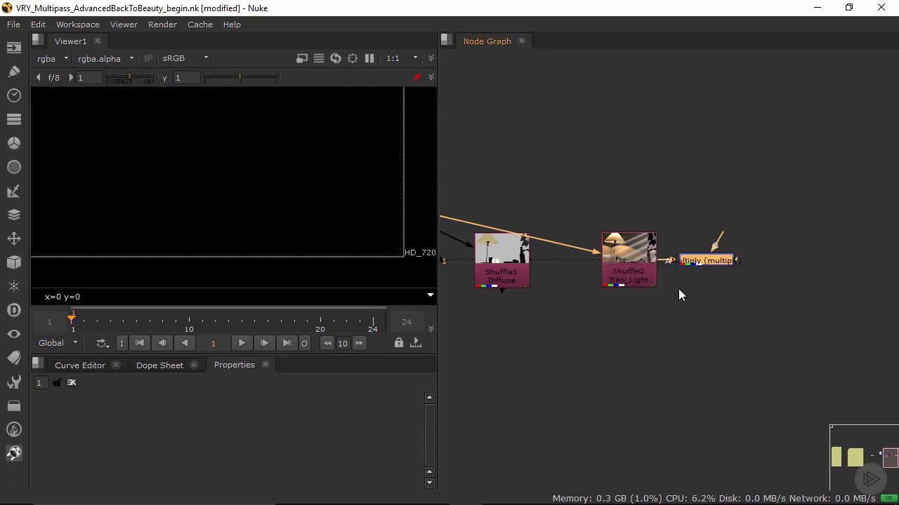
left_click_drag(699, 261, 586, 348)
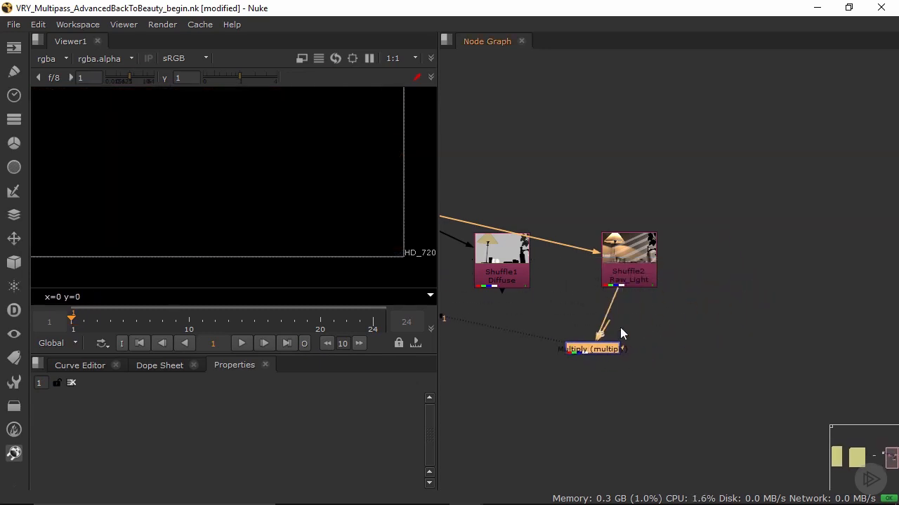
left_click_drag(502, 290, 547, 327)
left_click(541, 313)
scroll(278, 127, "down", 2)
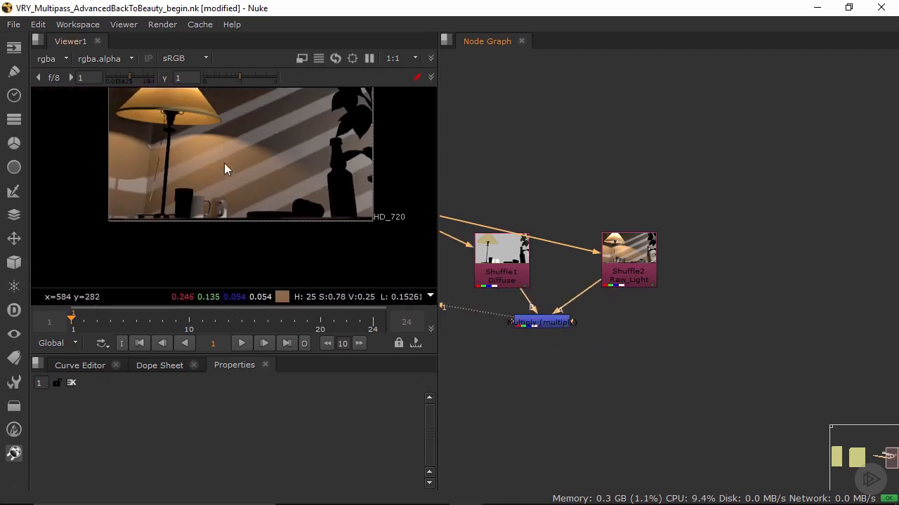
middle_click_drag(224, 158, 208, 180)
scroll(188, 158, "up", 2)
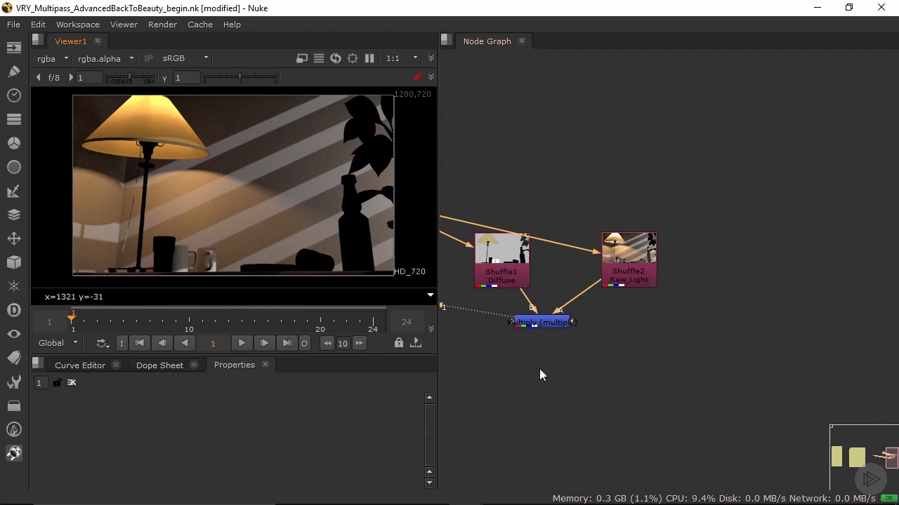
Step: Duplicate the Raw_Light Shuffle node, connect the copy's input to Read1, and place it at the far end of the row
middle_click_drag(521, 322, 617, 306)
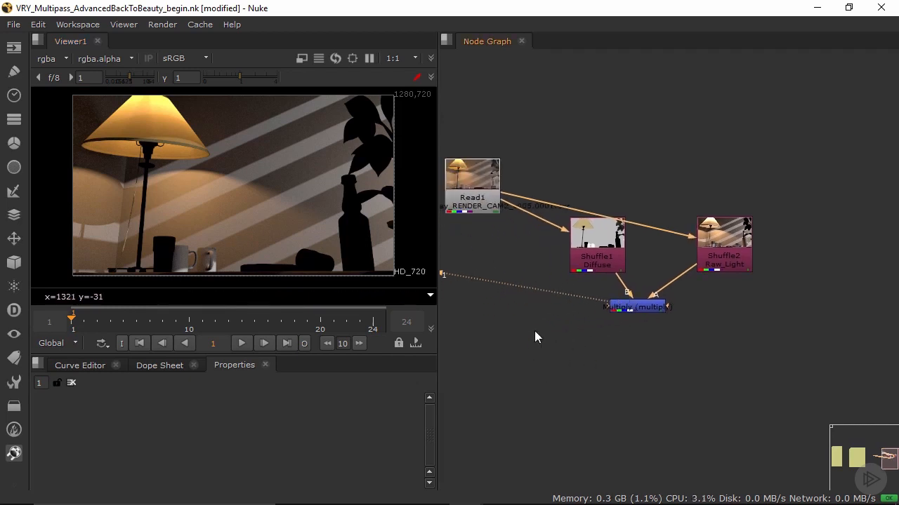
left_click(633, 370)
left_click(728, 263)
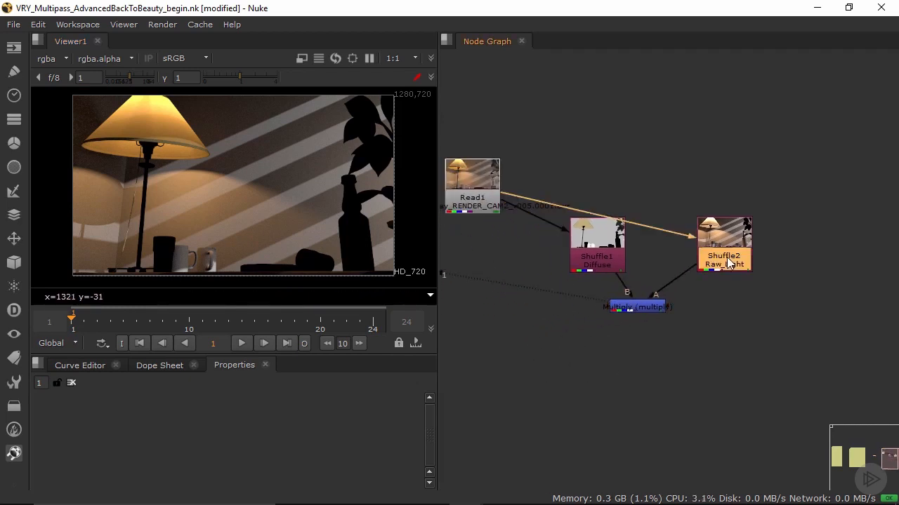
key("ctrl+c")
key("ctrl+v")
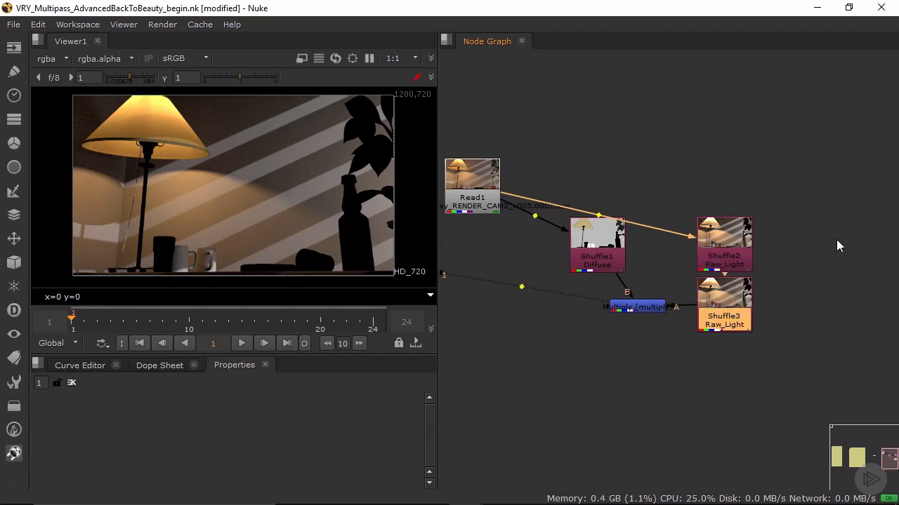
left_click_drag(738, 320, 844, 315)
left_click_drag(794, 303, 486, 174)
middle_click_drag(667, 217, 609, 180)
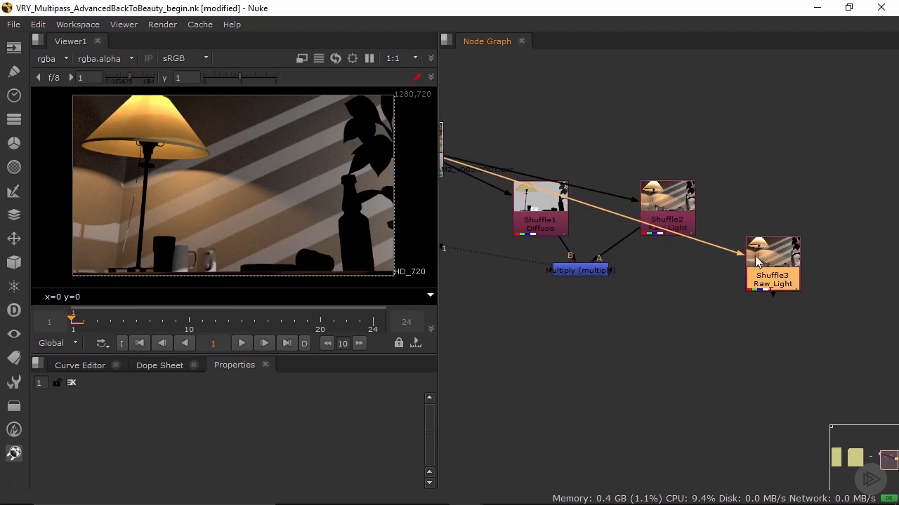
left_click_drag(756, 261, 817, 165)
Step: Set the newest Shuffle's first input layer to Raw_GI, close its properties, and line the node up with the other Shuffles
double_click(820, 172)
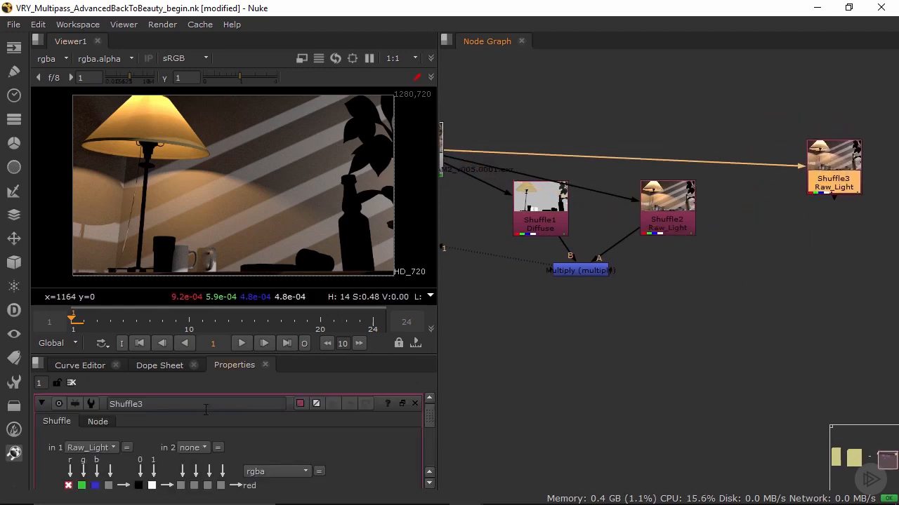
left_click(400, 404)
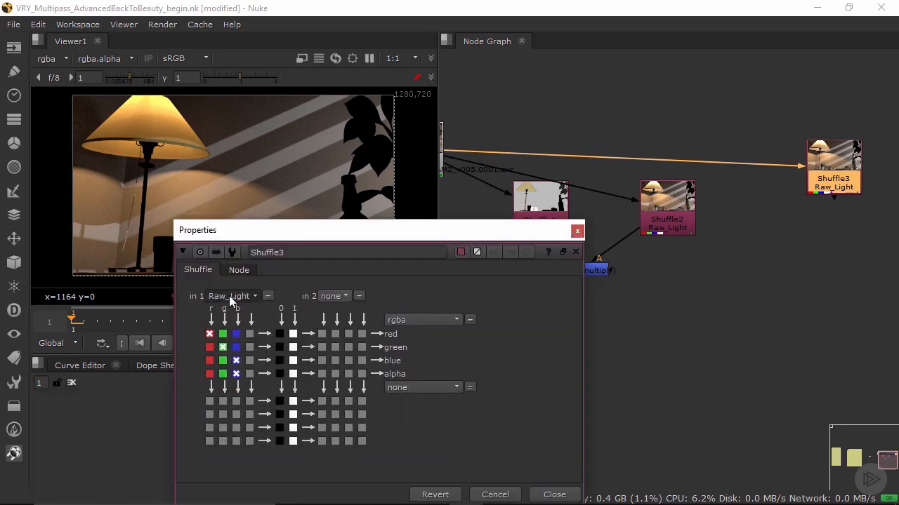
left_click(229, 296)
left_click(241, 215)
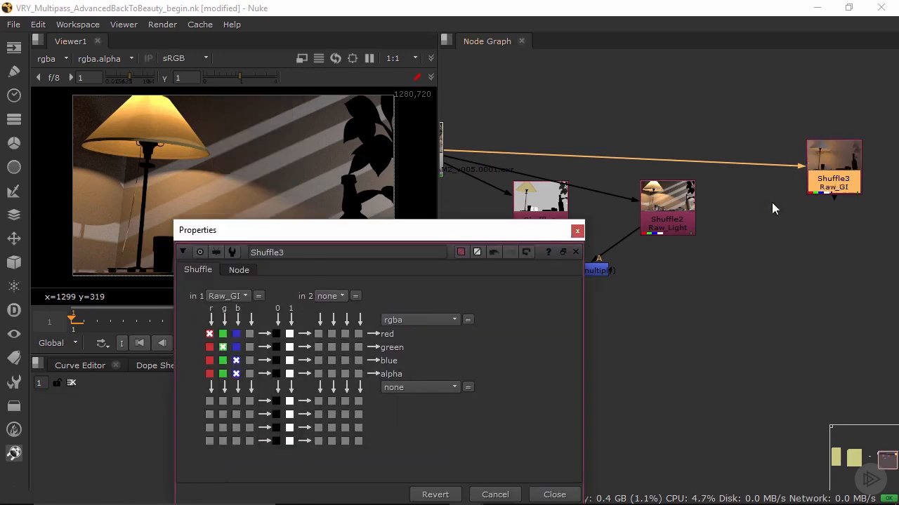
left_click(577, 231)
middle_click_drag(786, 240, 722, 250)
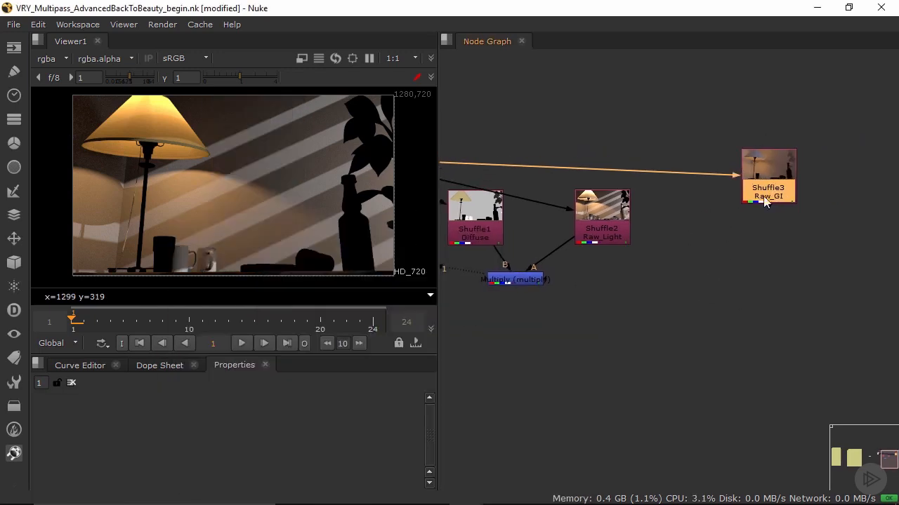
left_click_drag(765, 202, 758, 226)
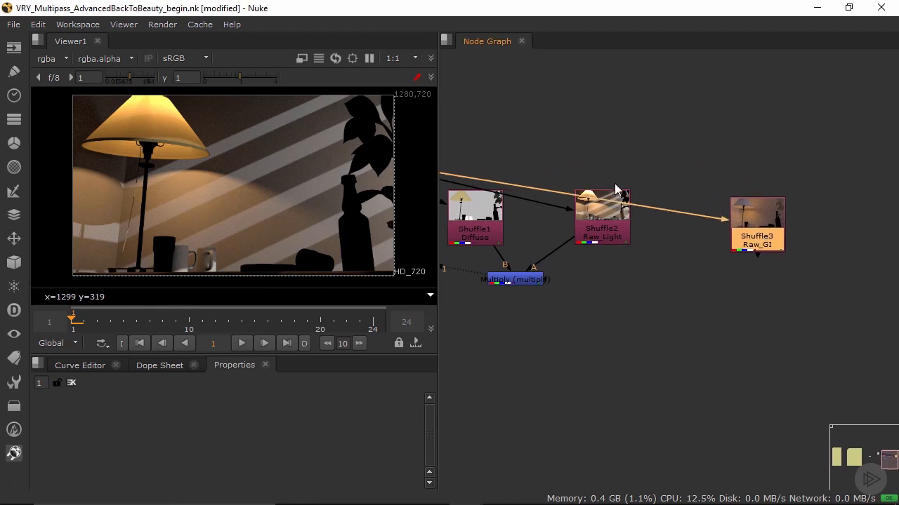
Step: Insert a Dot above each of the three Shuffle nodes so Read1 feeds them through one straight horizontal line
key("ctrl")
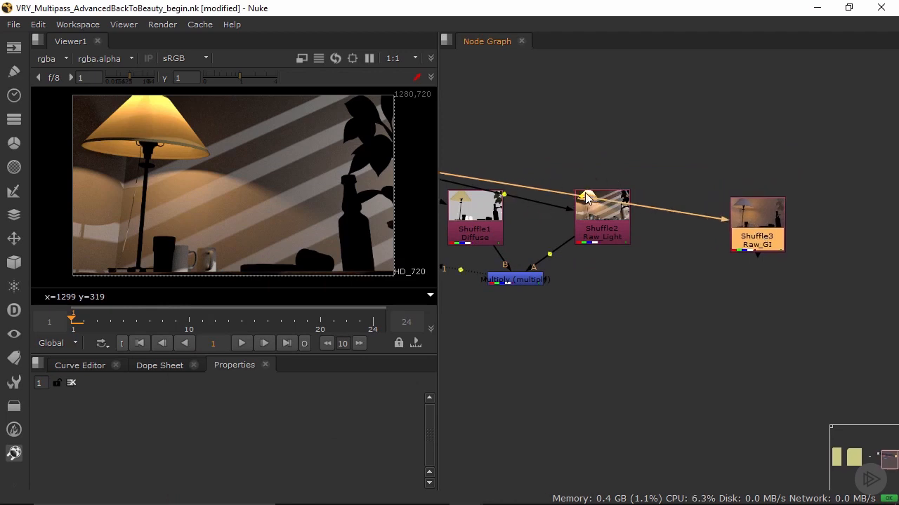
left_click_drag(586, 199, 759, 164, "ctrl")
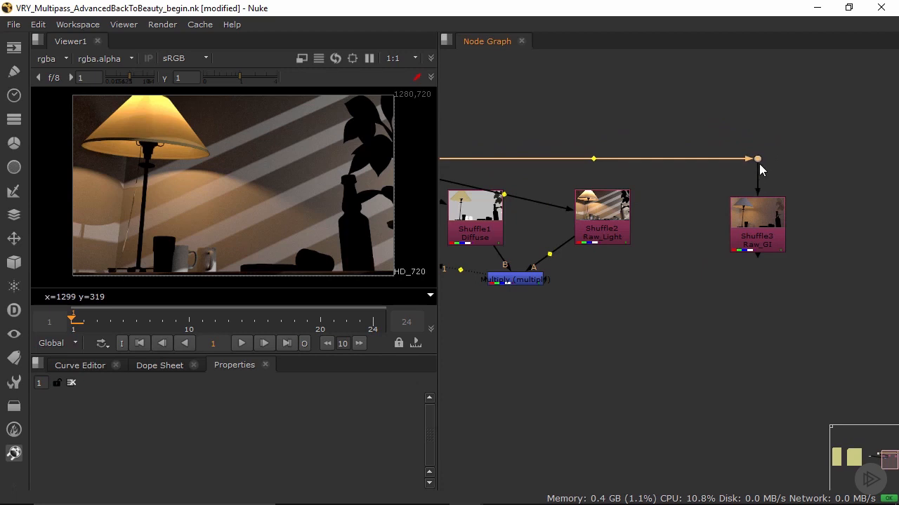
scroll(672, 217, "down", 3)
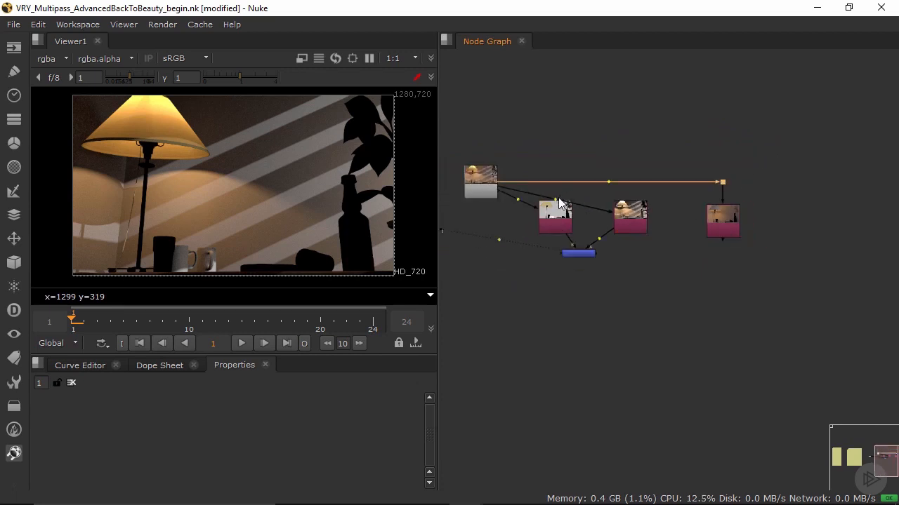
left_click_drag(608, 182, 630, 182, "ctrl")
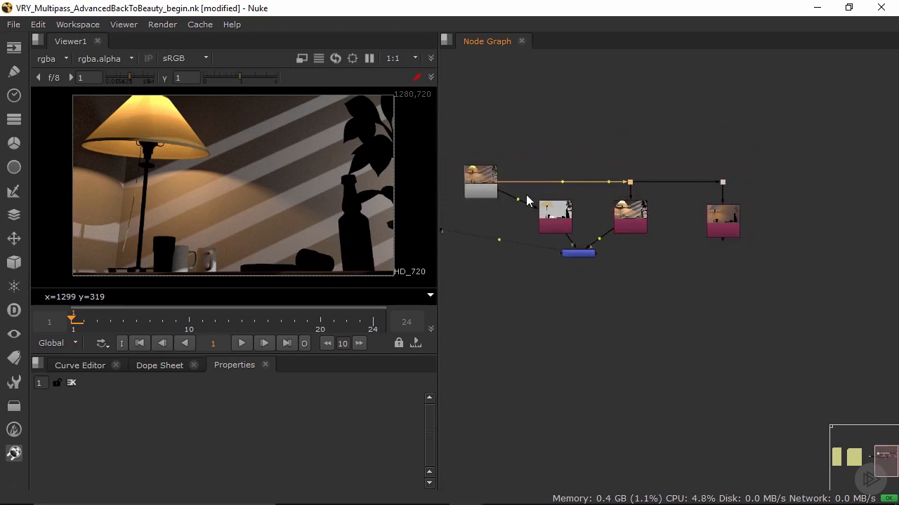
left_click(556, 183, "ctrl")
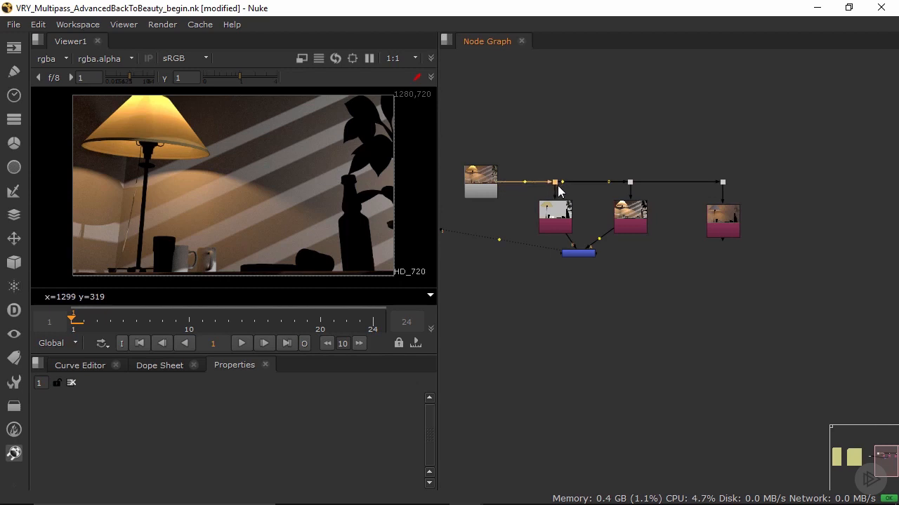
Step: Add a Multiply merge with Raw_GI as input A and Diffuse as input B, place it below Diffuse, and view it
scroll(748, 265, "up", 2)
left_click(728, 209)
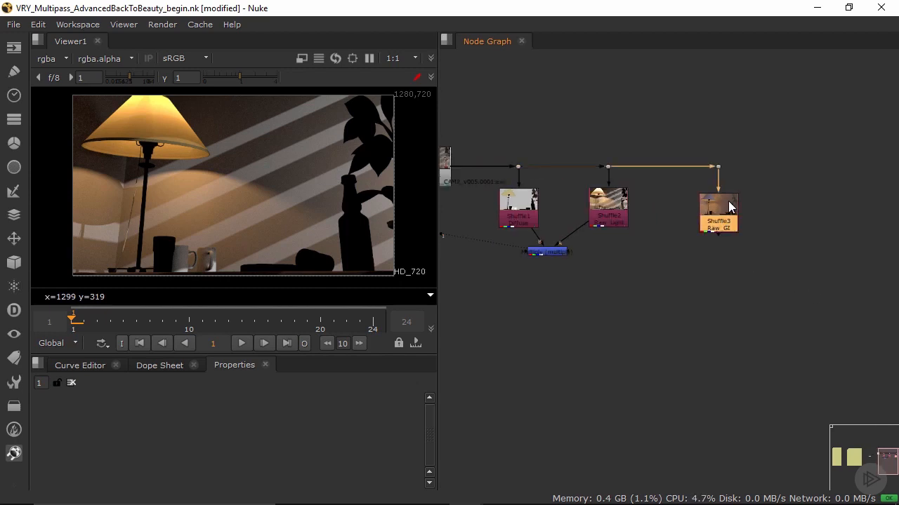
key("Tab")
type("m")
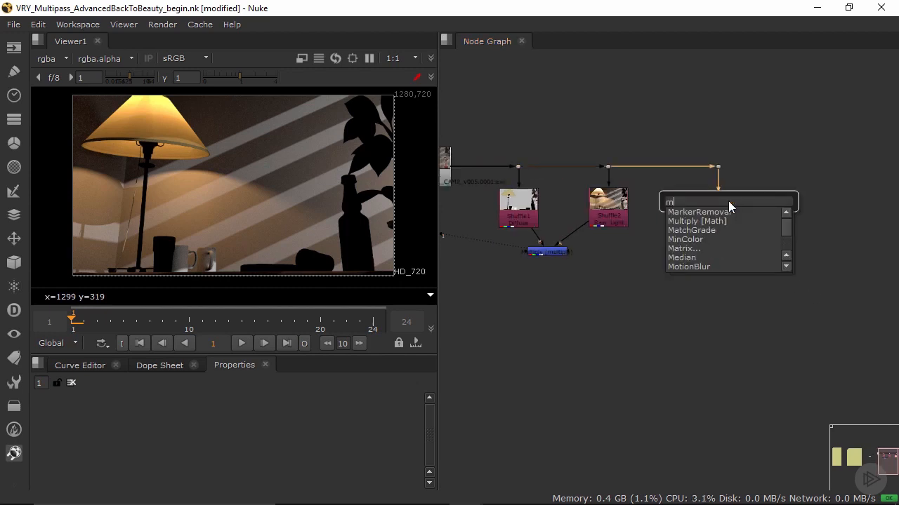
type("ul")
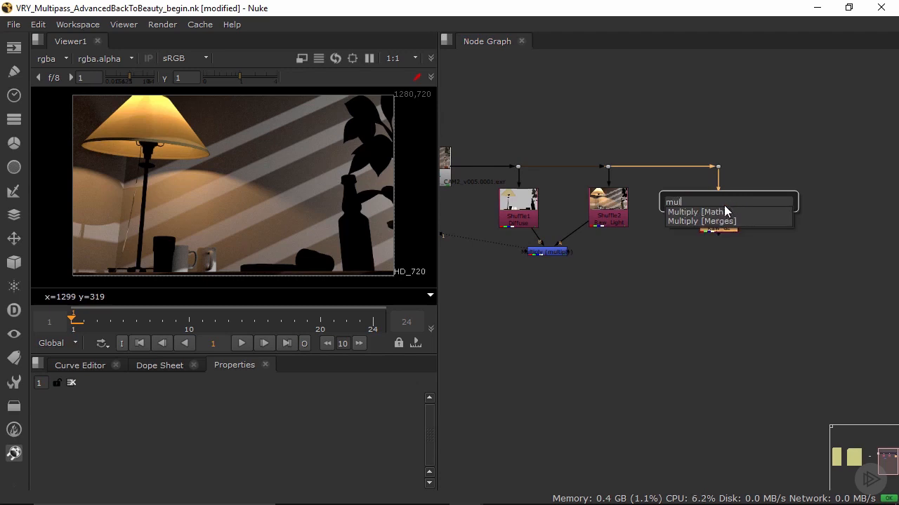
left_click(728, 221)
left_click_drag(775, 211, 510, 215)
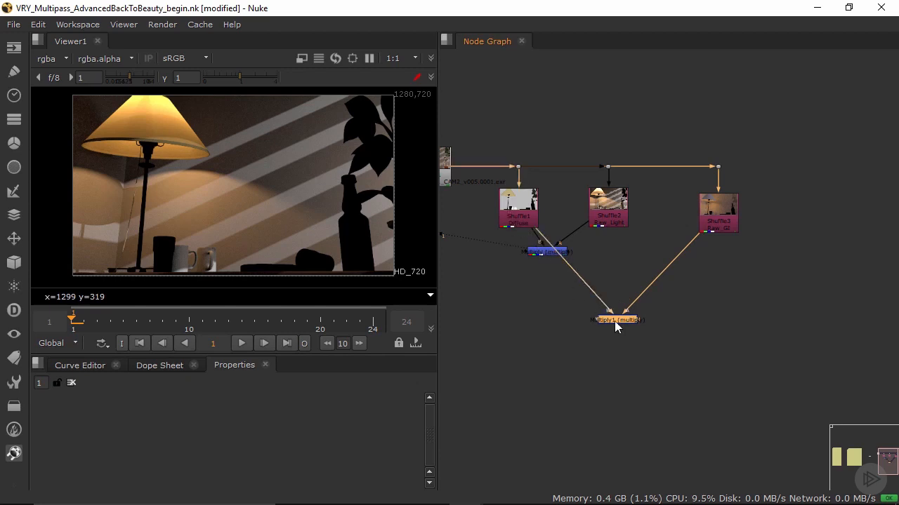
left_click_drag(615, 324, 519, 322)
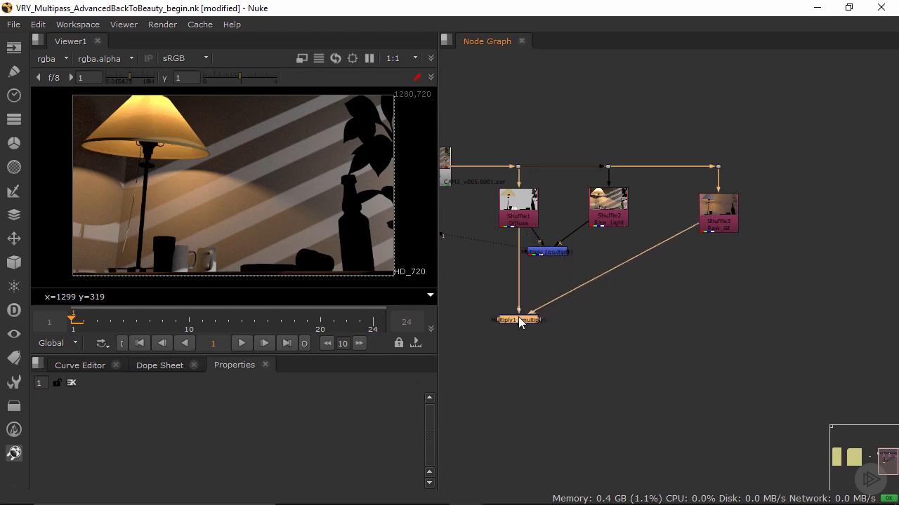
key("1")
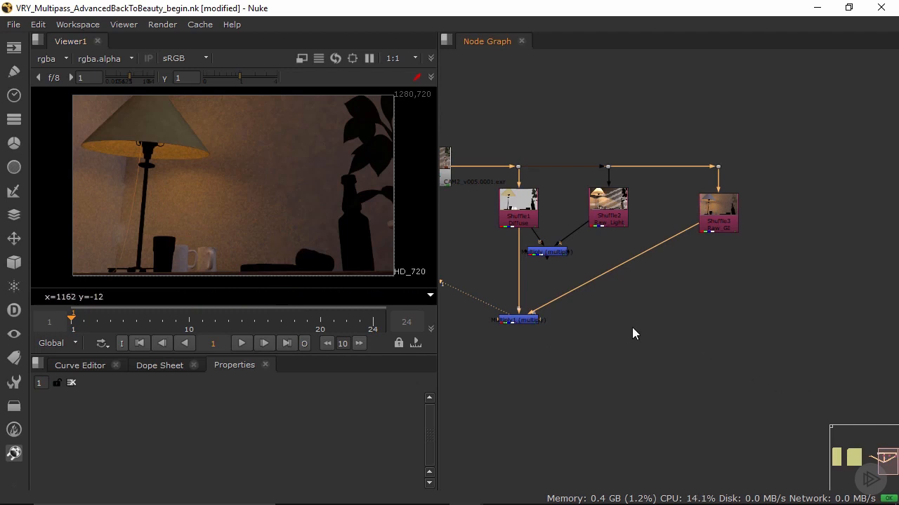
Step: Add a Plus merge with the Raw_GI multiply as input A and the Raw_Light multiply as input B, and view the sum
middle_click_drag(632, 328, 757, 315)
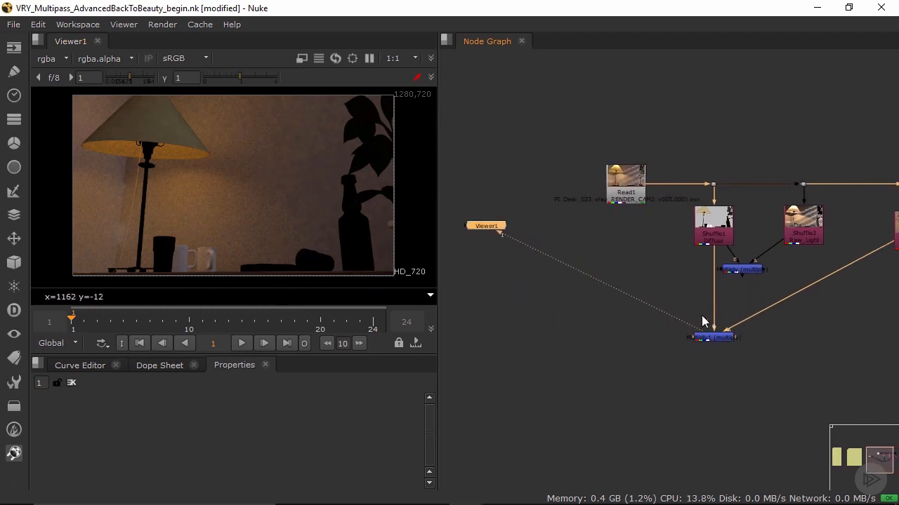
left_click(593, 363)
key("Tab")
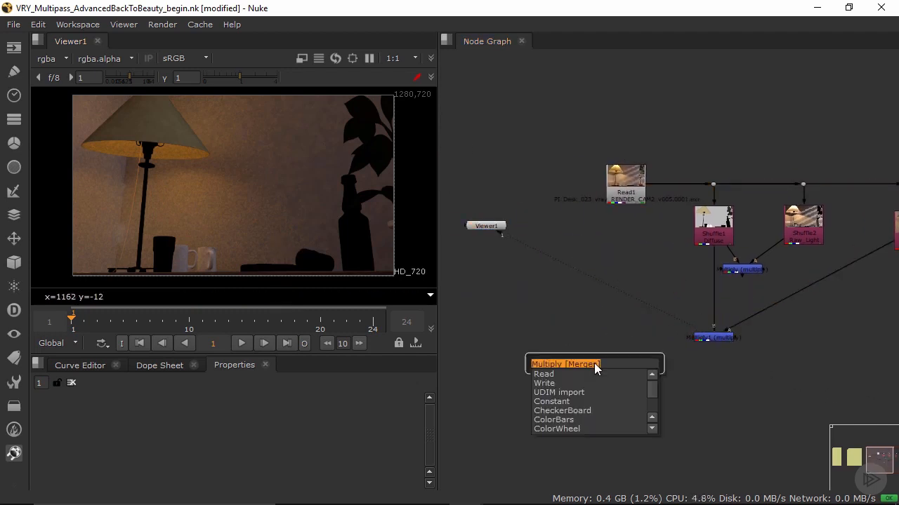
type("plu")
left_click(594, 376)
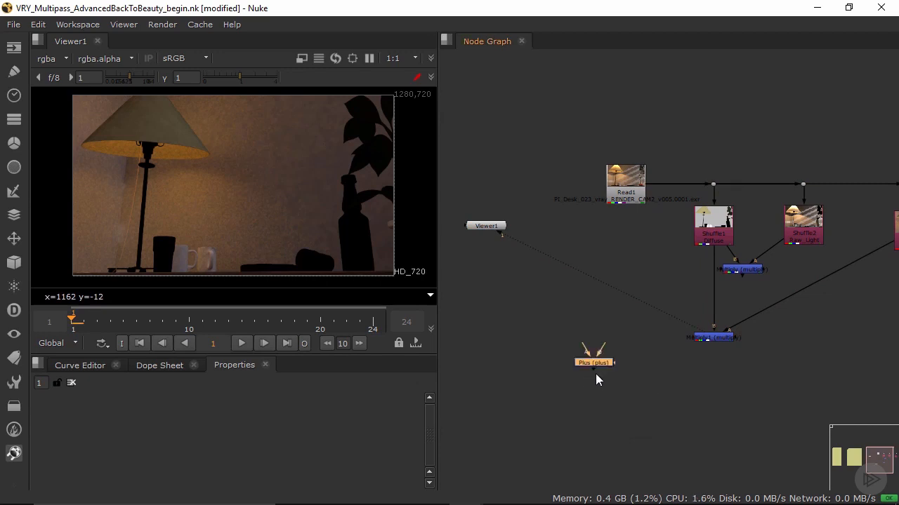
left_click_drag(590, 351, 714, 340)
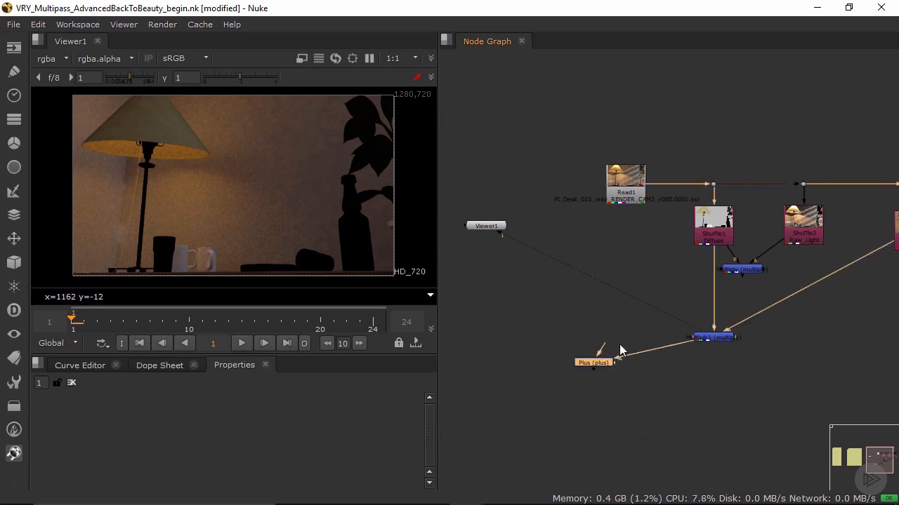
left_click_drag(598, 354, 744, 269)
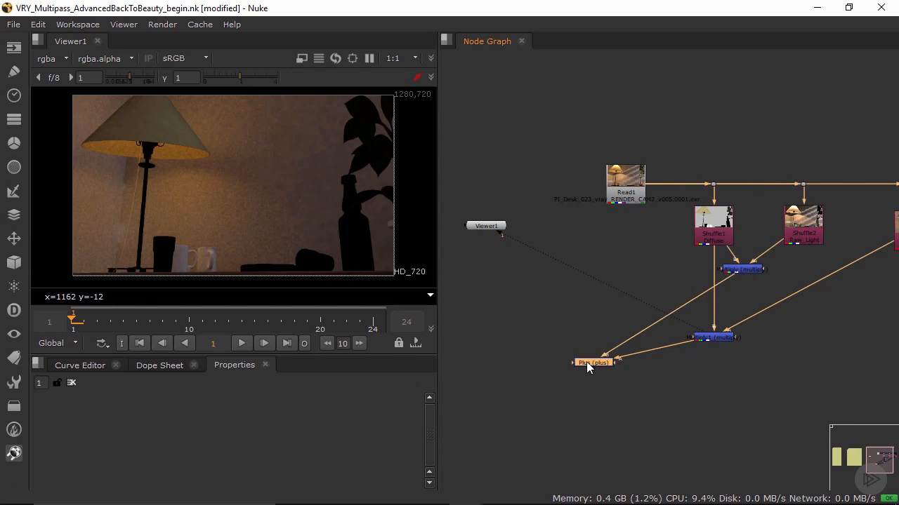
key("1")
middle_click_drag(683, 342, 616, 354)
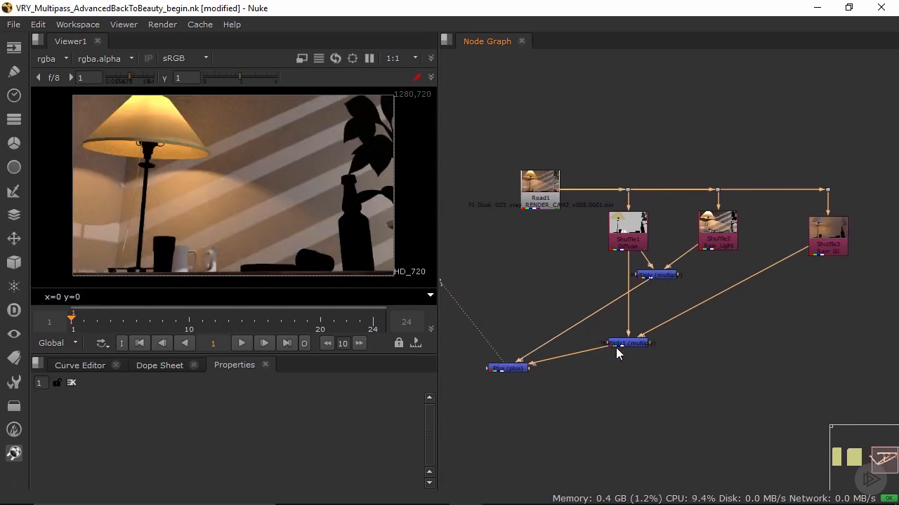
left_click(725, 366)
key("Tab")
type("mul")
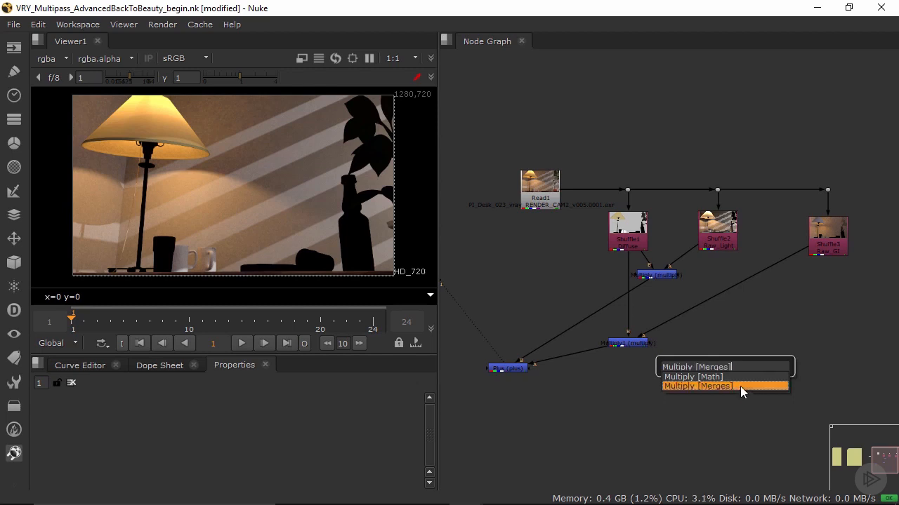
left_click(740, 386)
left_click_drag(731, 353, 628, 235)
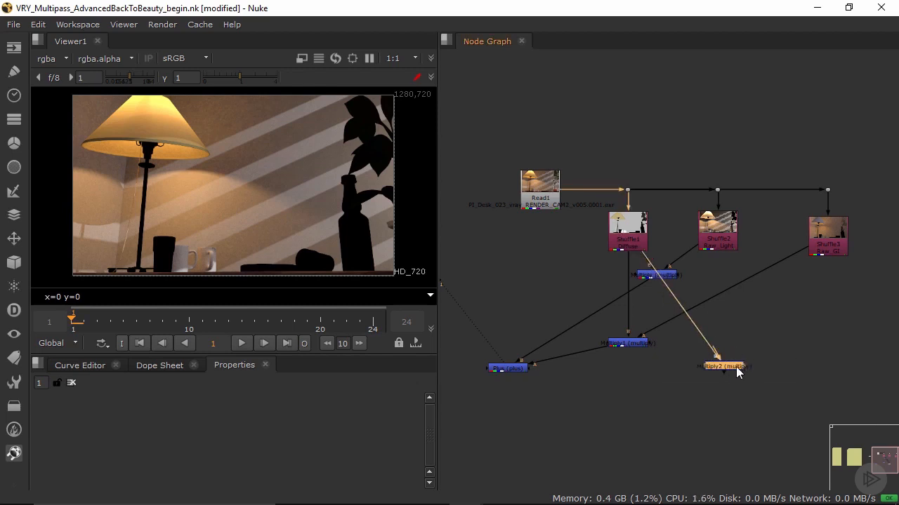
left_click_drag(735, 367, 795, 354)
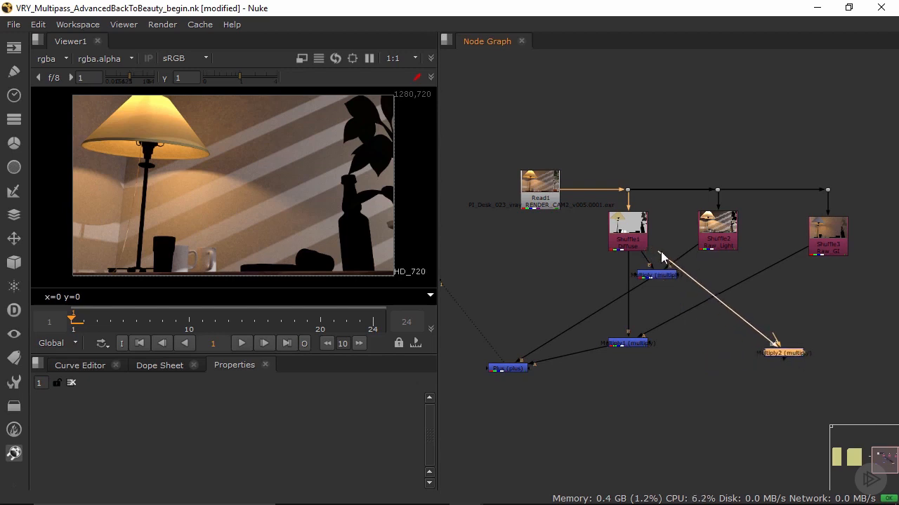
left_click_drag(662, 258, 775, 344)
key("Delete")
Step: Add a Plus merge with Raw_GI as input A and Raw_Light as input B, and place it below the Raw_GI Shuffle
key("Tab")
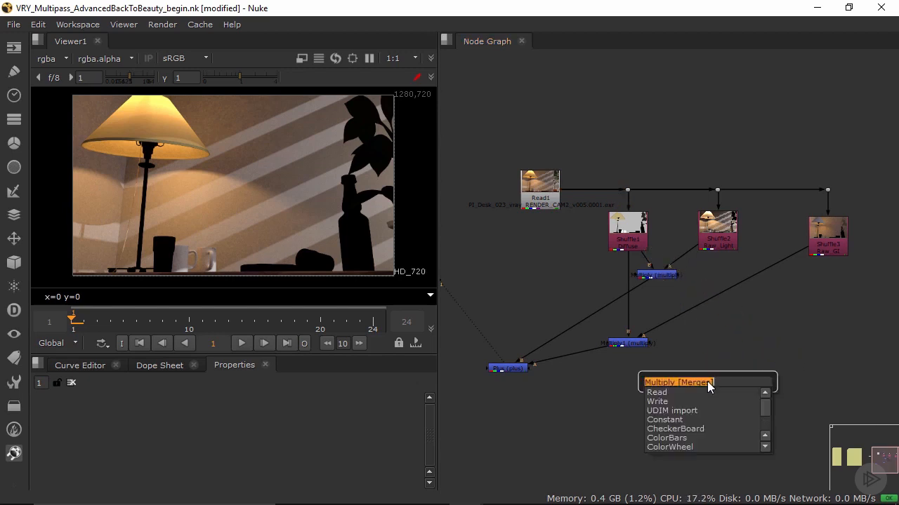
type("plus")
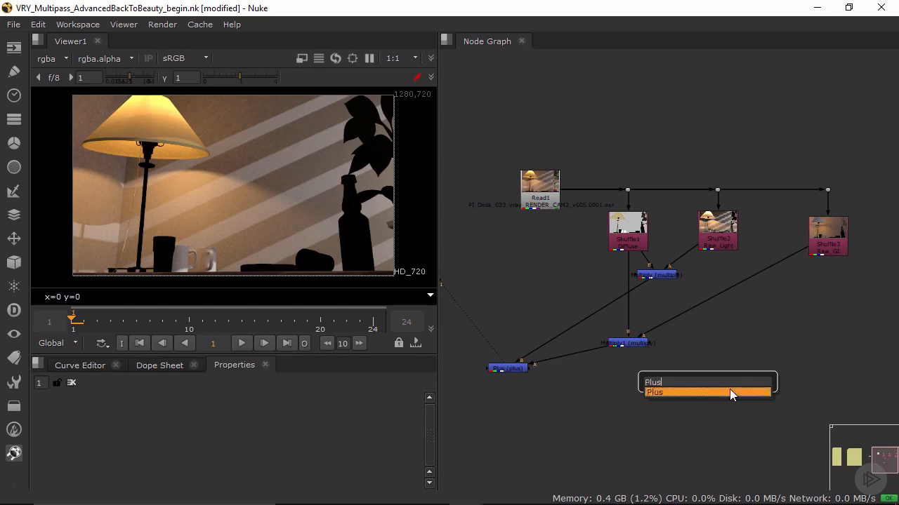
left_click(729, 391)
left_click_drag(705, 370, 835, 235)
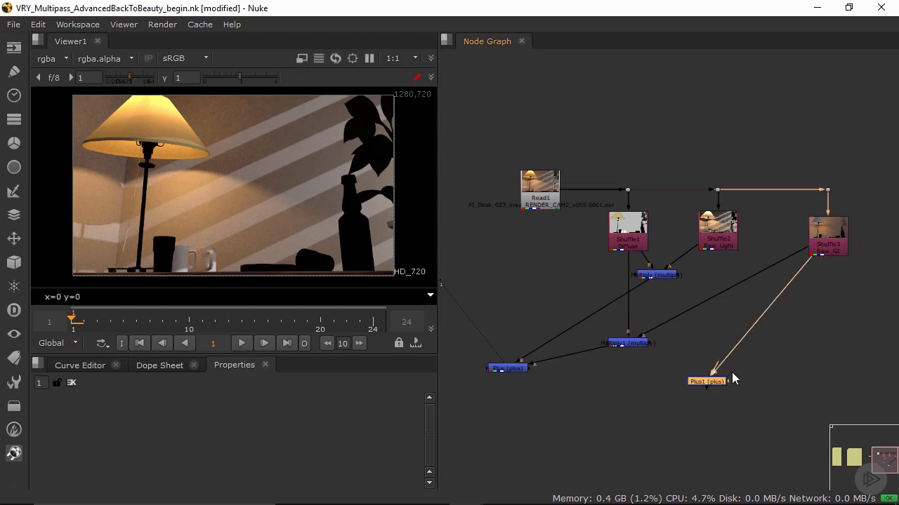
left_click_drag(714, 351, 729, 235)
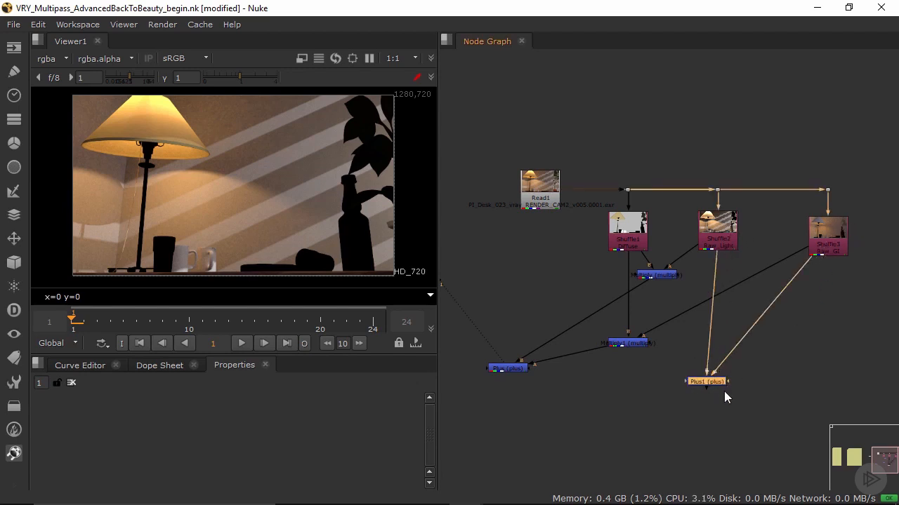
left_click_drag(722, 385, 833, 368)
Step: Add a Multiply merge with the new Plus as input A and Diffuse as input B, and move the Raw_Light multiply clear of its connections
key("Tab")
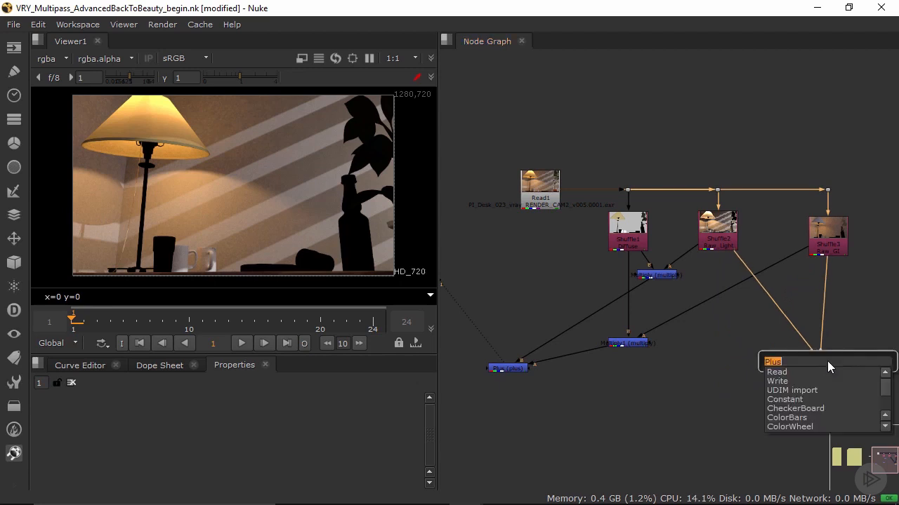
type("multip")
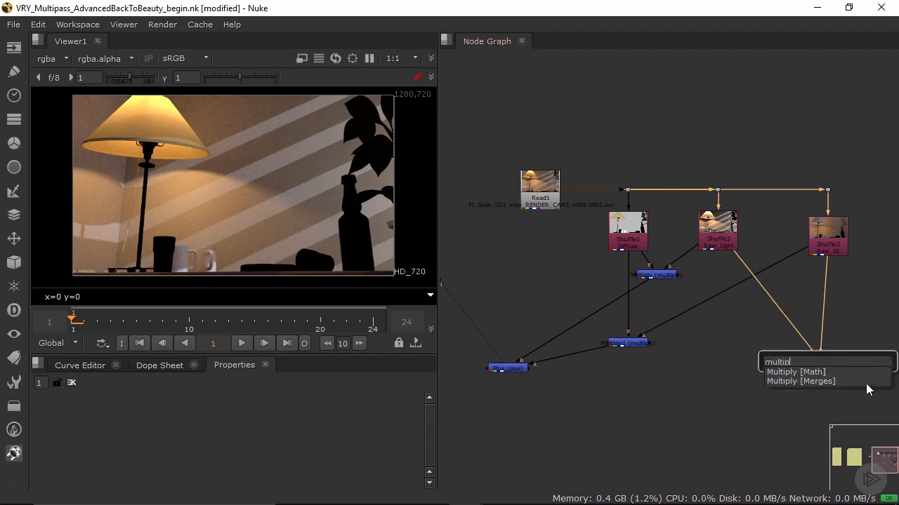
left_click(822, 381)
left_click_drag(861, 361, 637, 239)
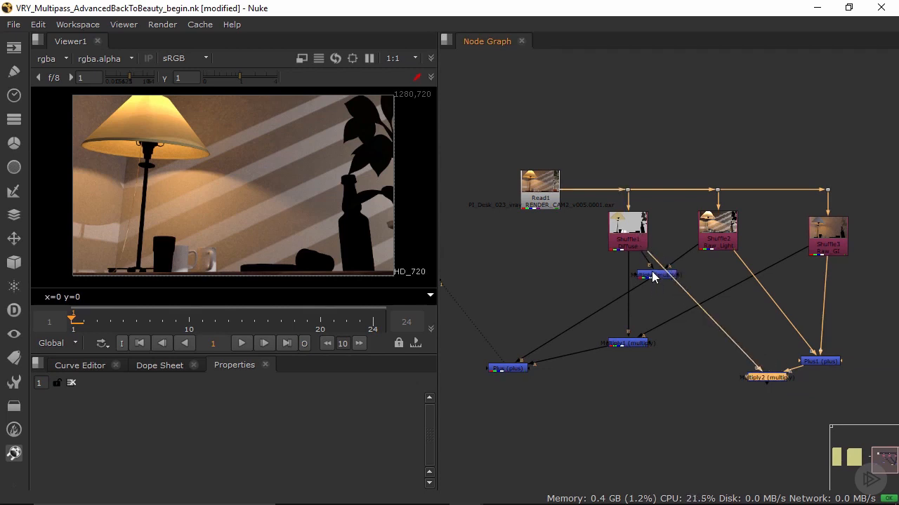
left_click_drag(653, 277, 547, 309)
left_click(772, 382)
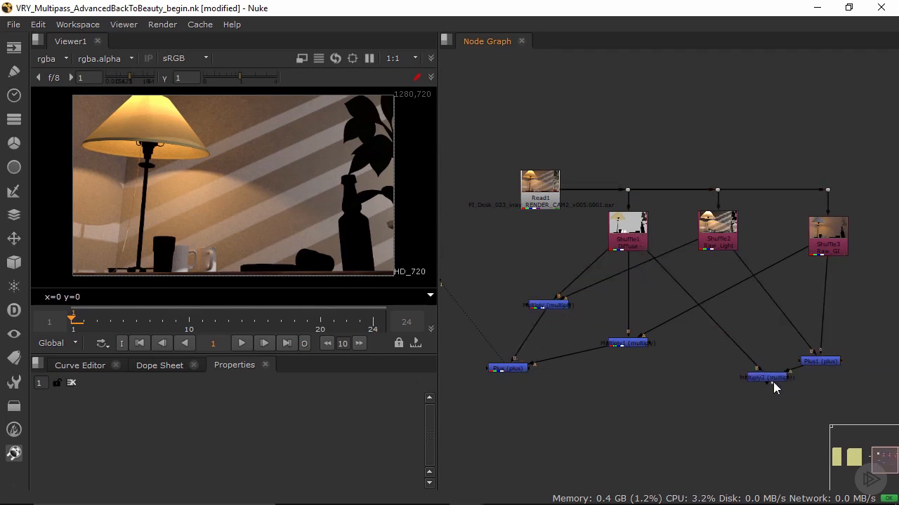
left_click_drag(766, 379, 758, 379)
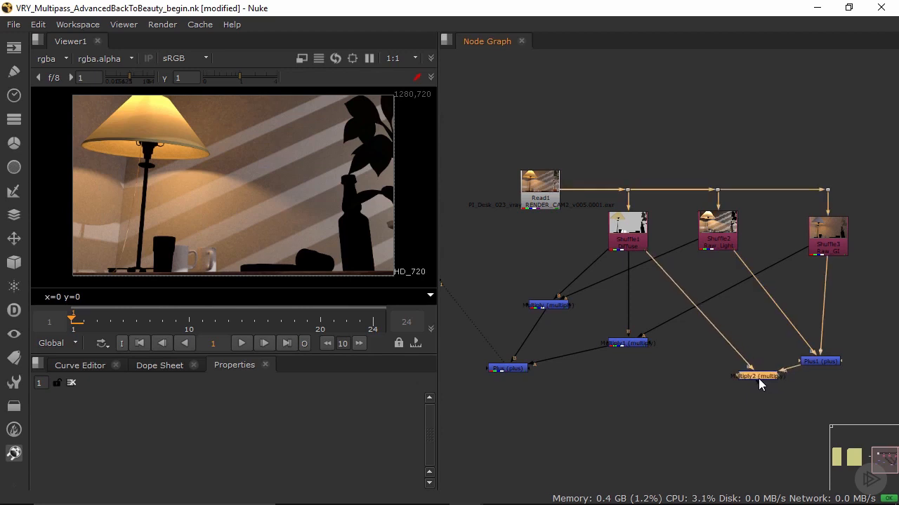
Step: Compare the Plus of the two separate multiplies with the single Multiply of Diffuse and summed raw lighting in the viewer
key("1")
left_click(511, 368)
key("1")
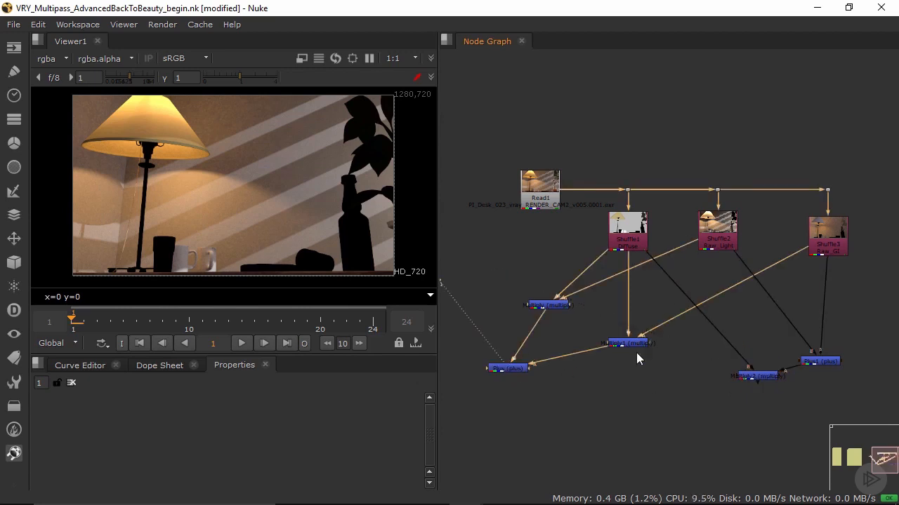
left_click(755, 376)
key("2")
key("2")
key("1")
key("2")
key("1")
Step: Delete the two separate Multiply merges and their Plus, and move the remaining Multiply under Diffuse with its Plus beside it
left_click_drag(480, 288, 671, 400)
key("Delete")
left_click_drag(769, 376, 644, 366)
left_click_drag(820, 364, 732, 371)
scroll(716, 382, "down", 4)
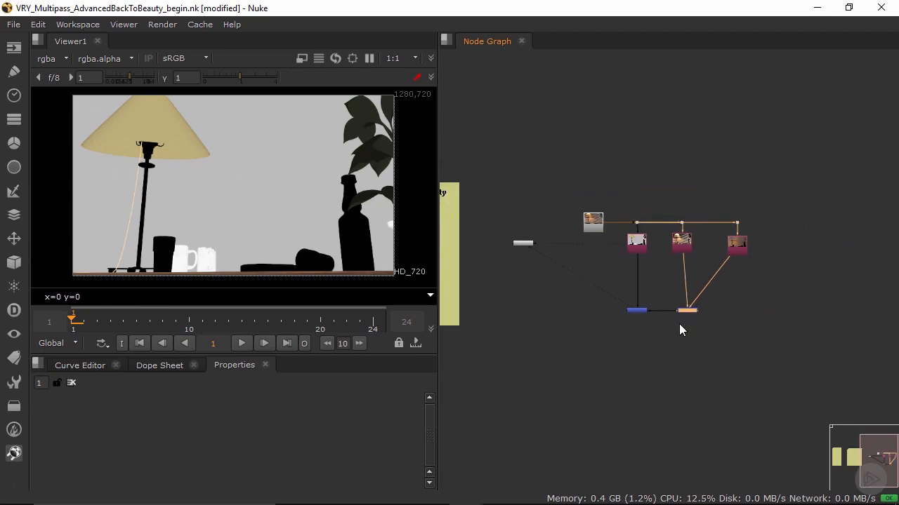